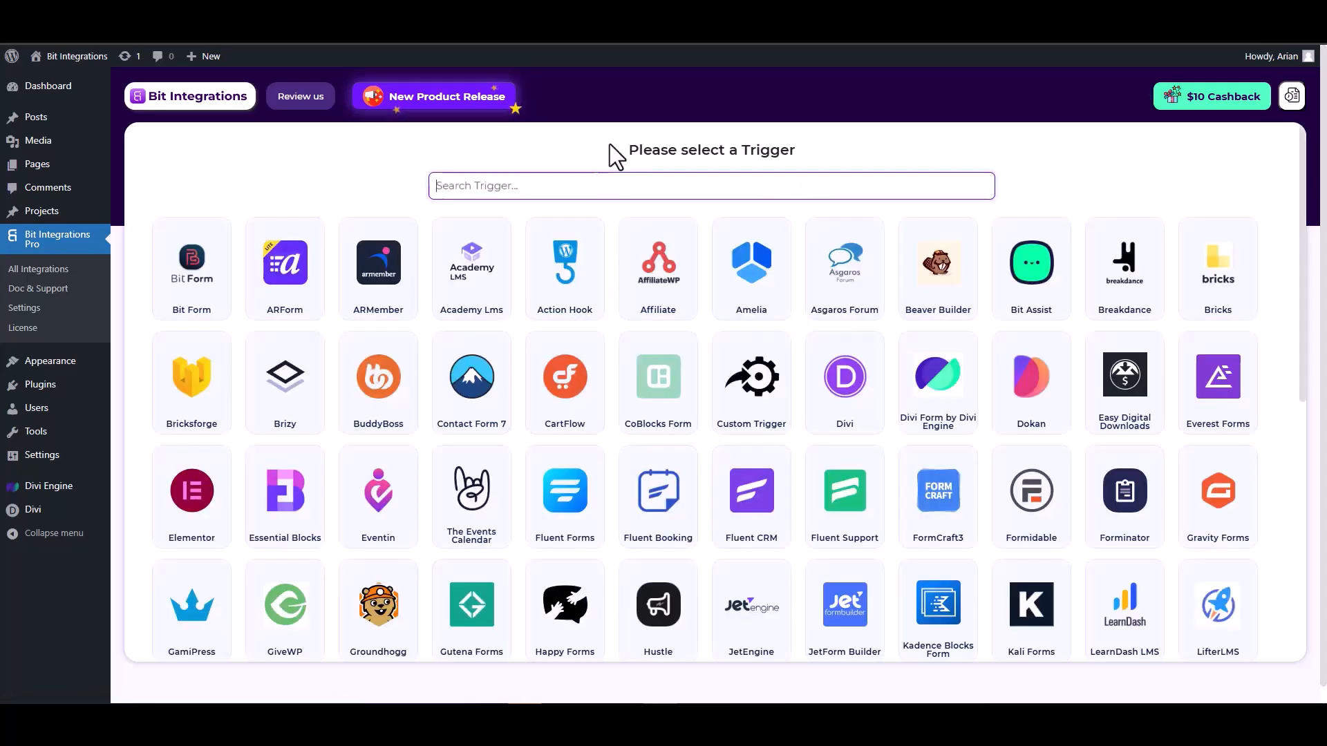
- Search the triggers for divi, choose Divi Form by Divi Engine and start fetching its form data
type("divi")
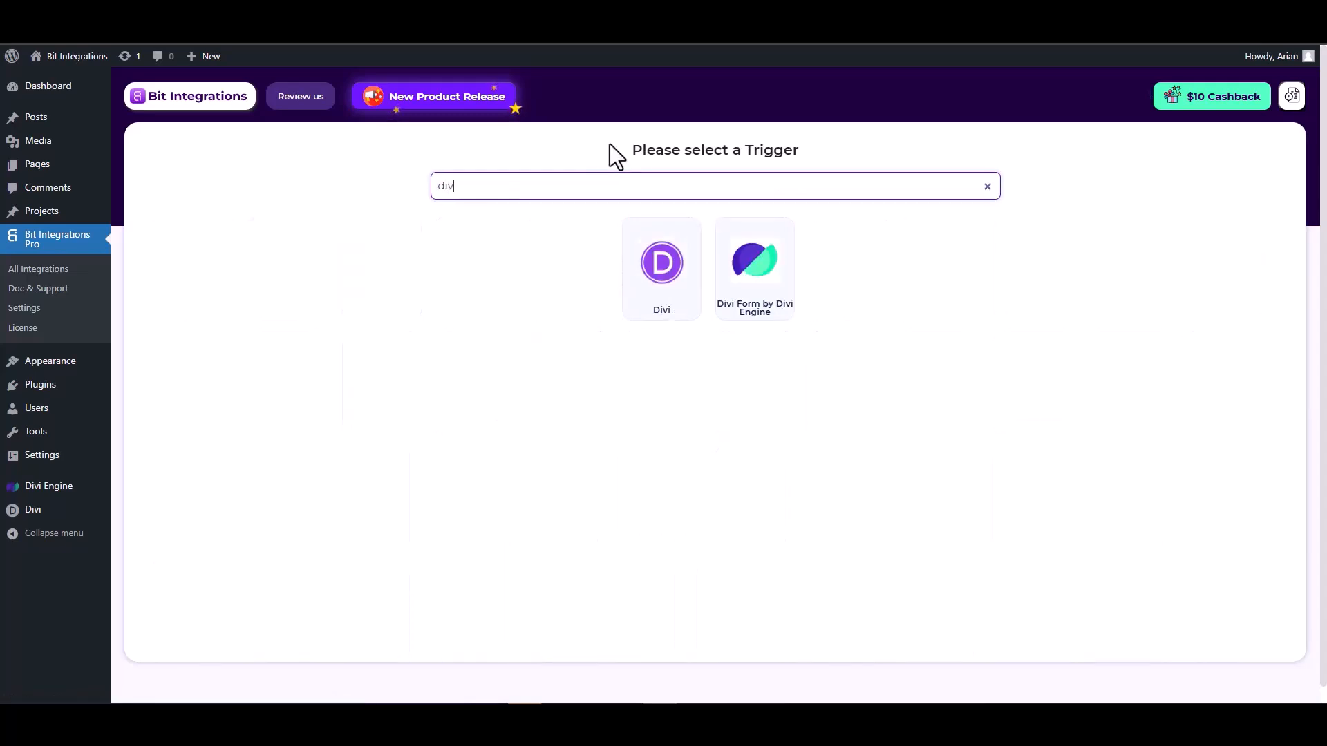
left_click(758, 286)
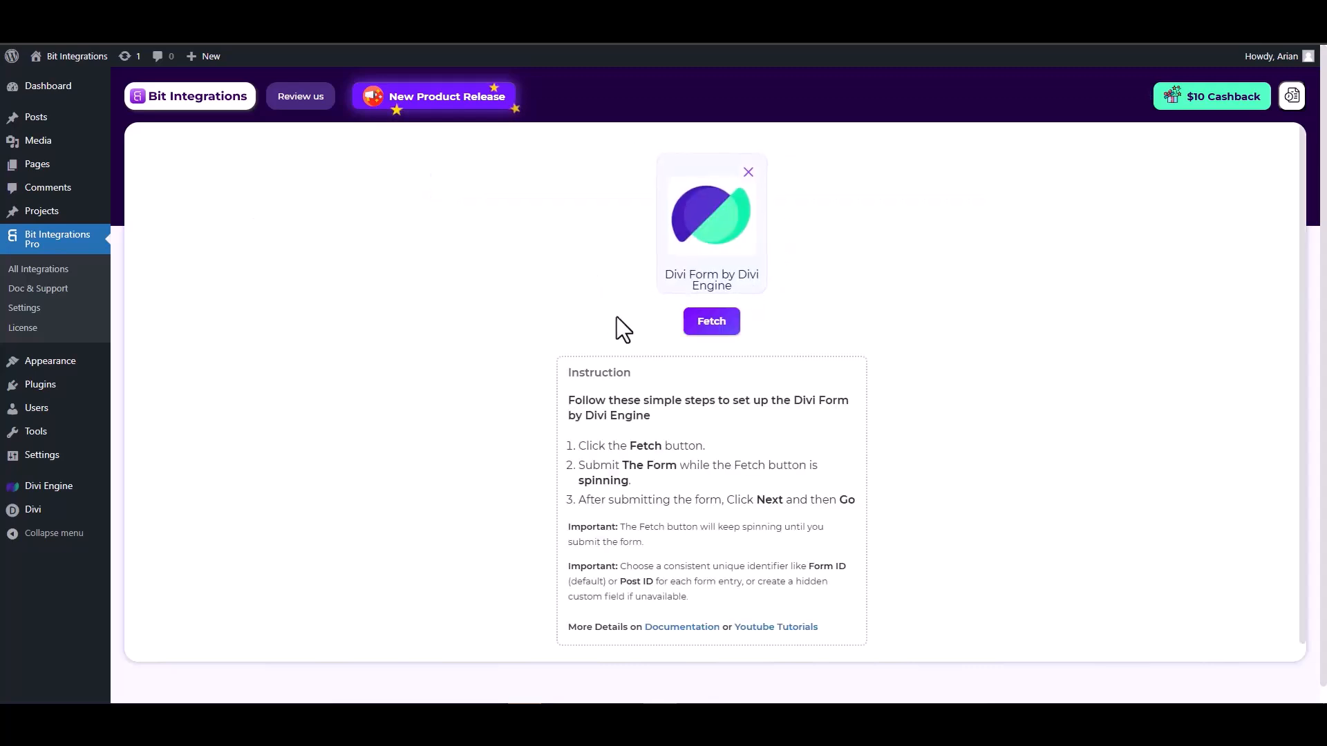
left_click(710, 323)
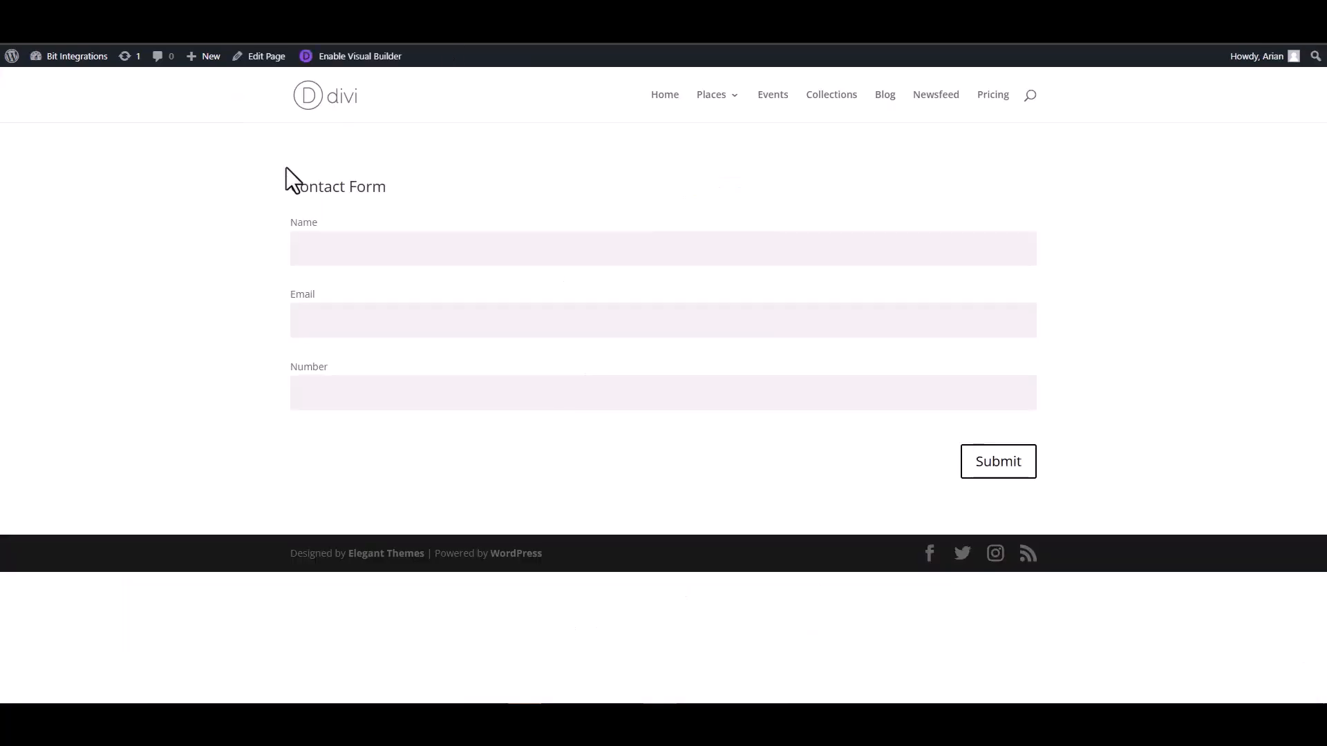
- Fill in the contact form's name, email and number, submit it, and return to the Bit Integrations trigger page
left_click(373, 249)
left_click(998, 328)
left_click(966, 390)
left_click(991, 466)
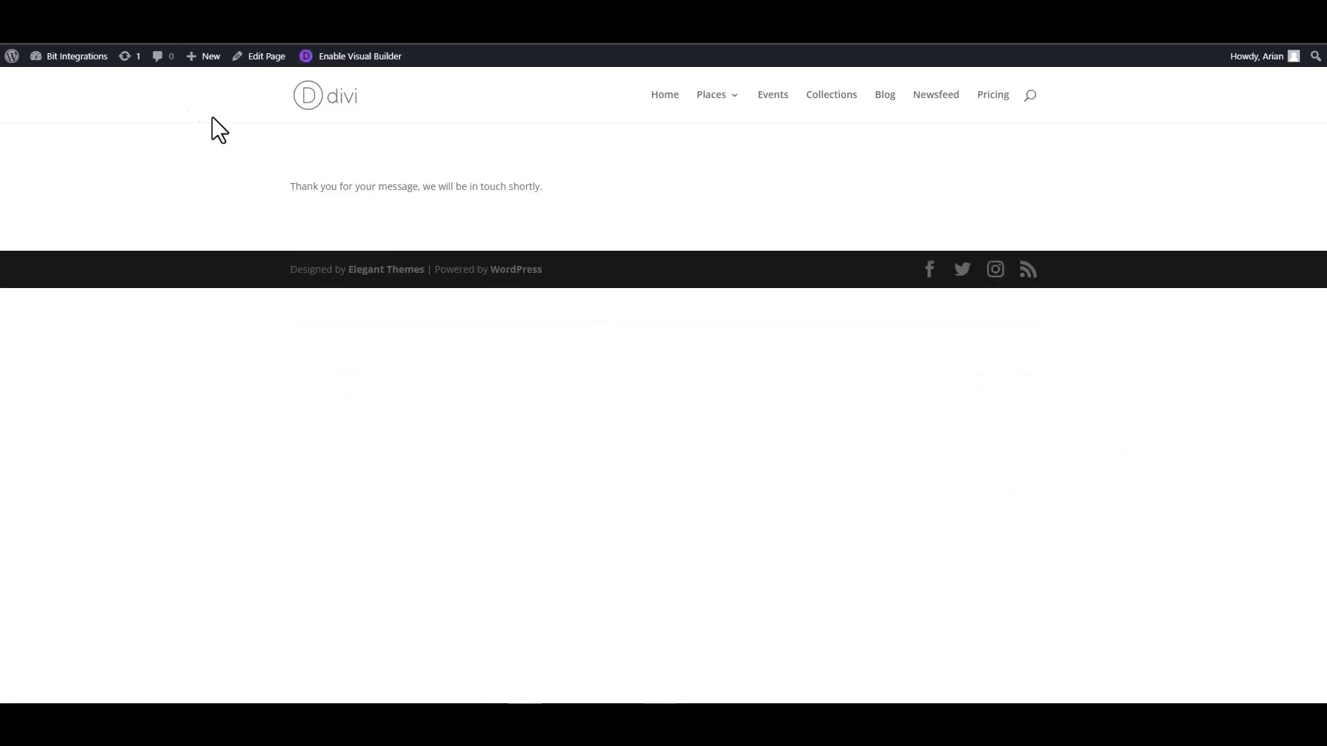
left_click(64, 32)
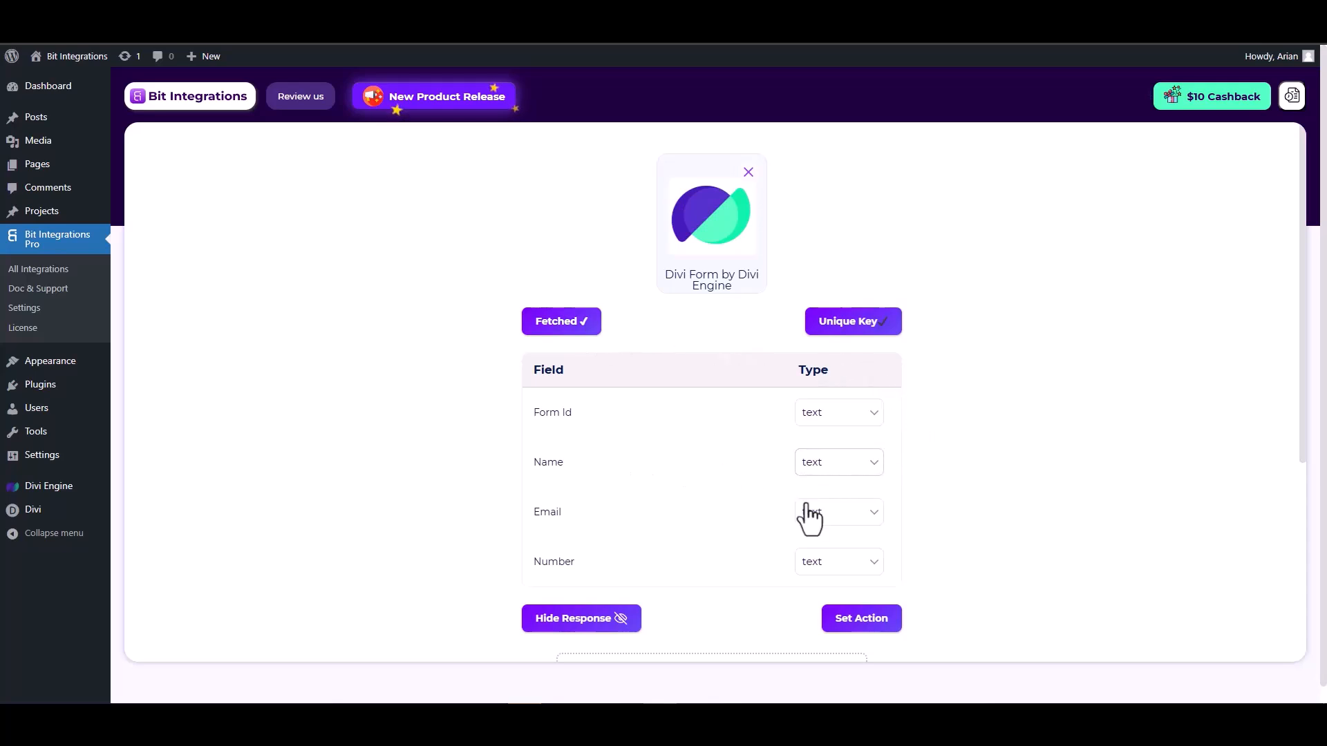
- Set the fetched Email field's type to email and the Number field's type to number
scroll(815, 508, "down", 1)
left_click(838, 448)
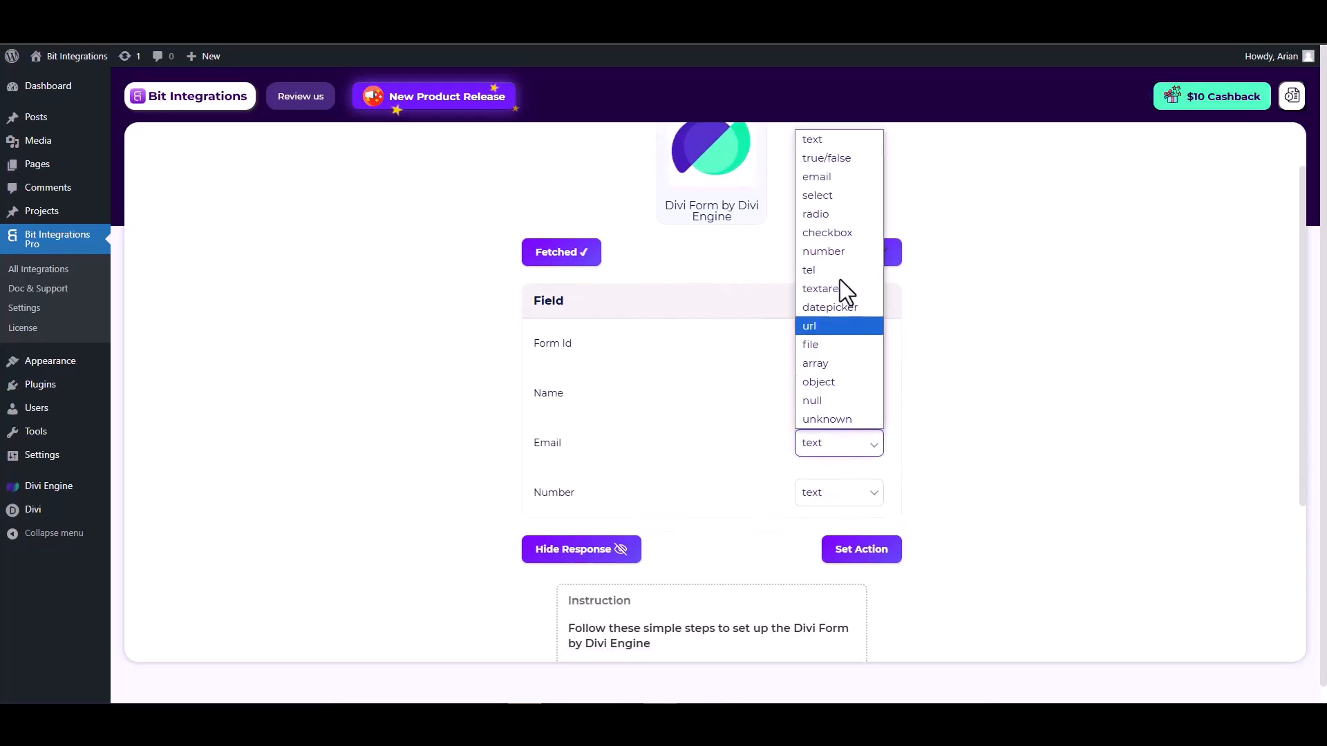
left_click(822, 181)
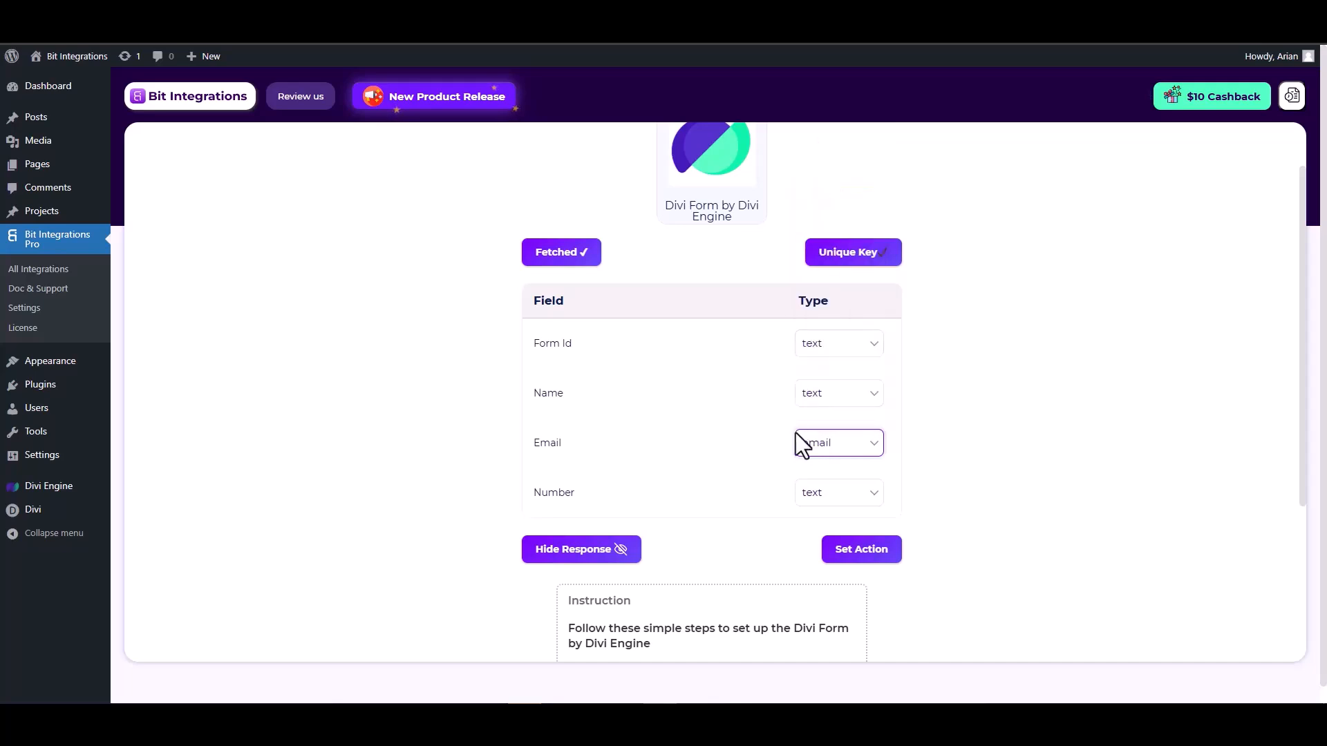
left_click(826, 497)
left_click(829, 303)
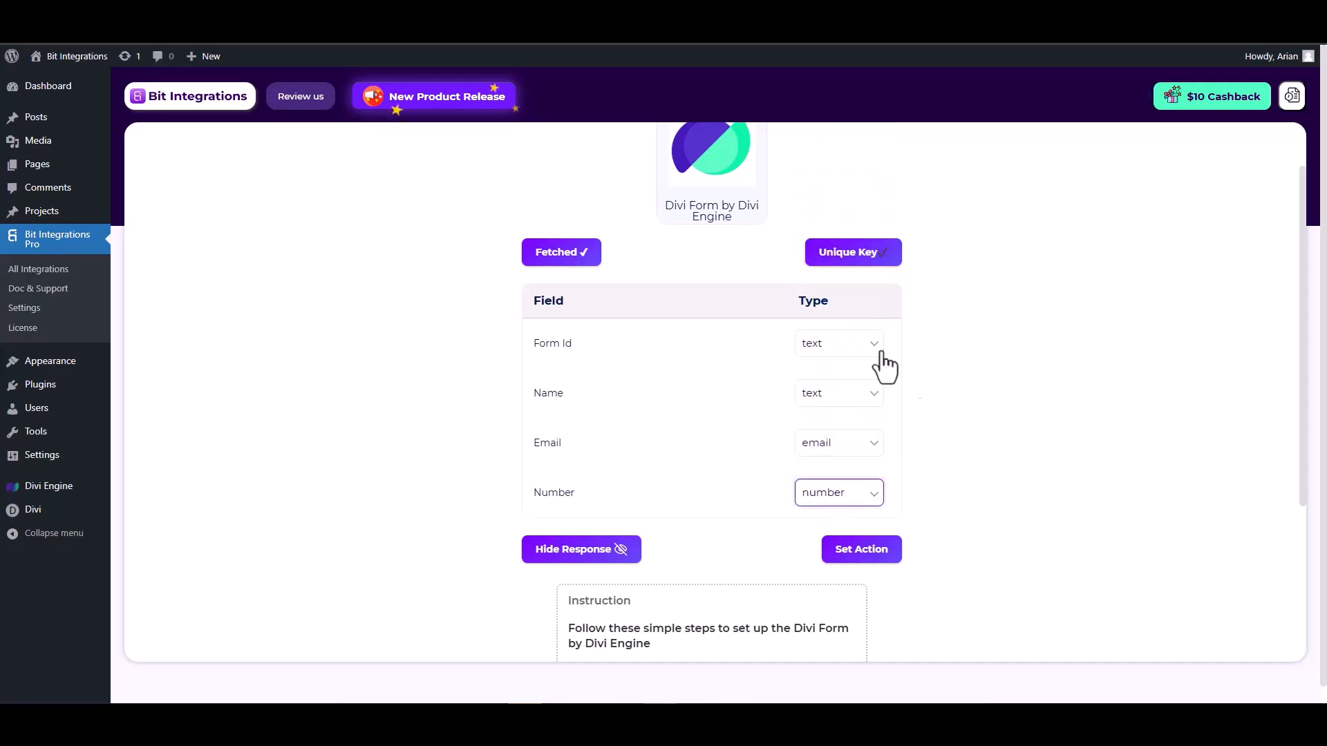
- Continue to the action selection, choose Zoho Sheet as the action and set its data center to zoho.com
left_click(862, 549)
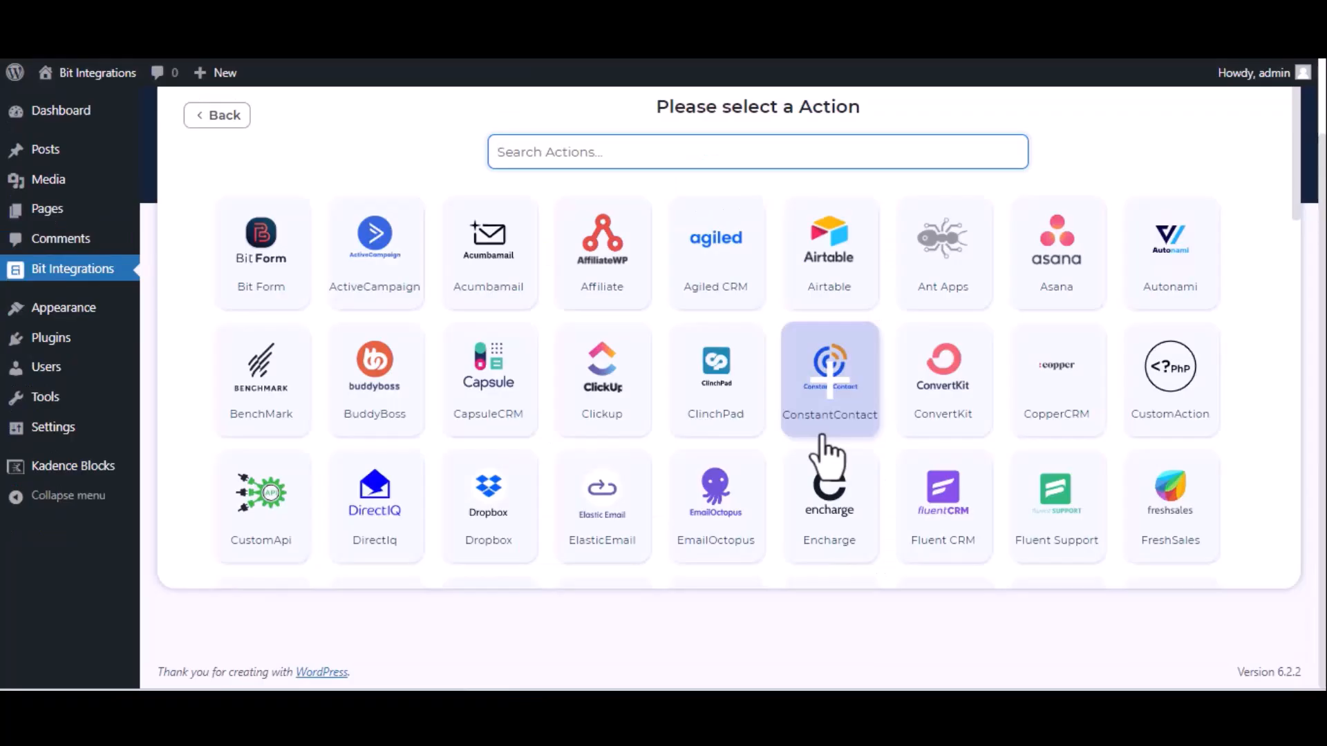
type("zoho")
left_click(1141, 276)
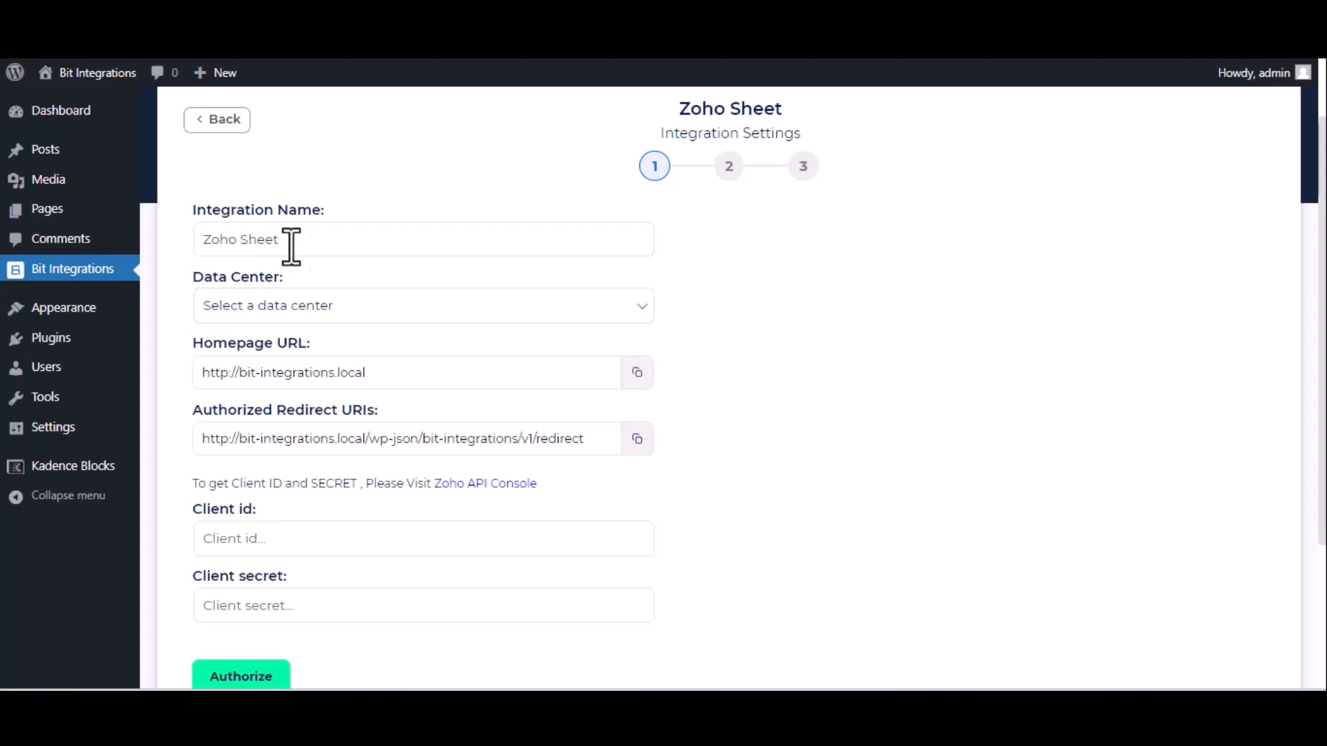
left_click(395, 315)
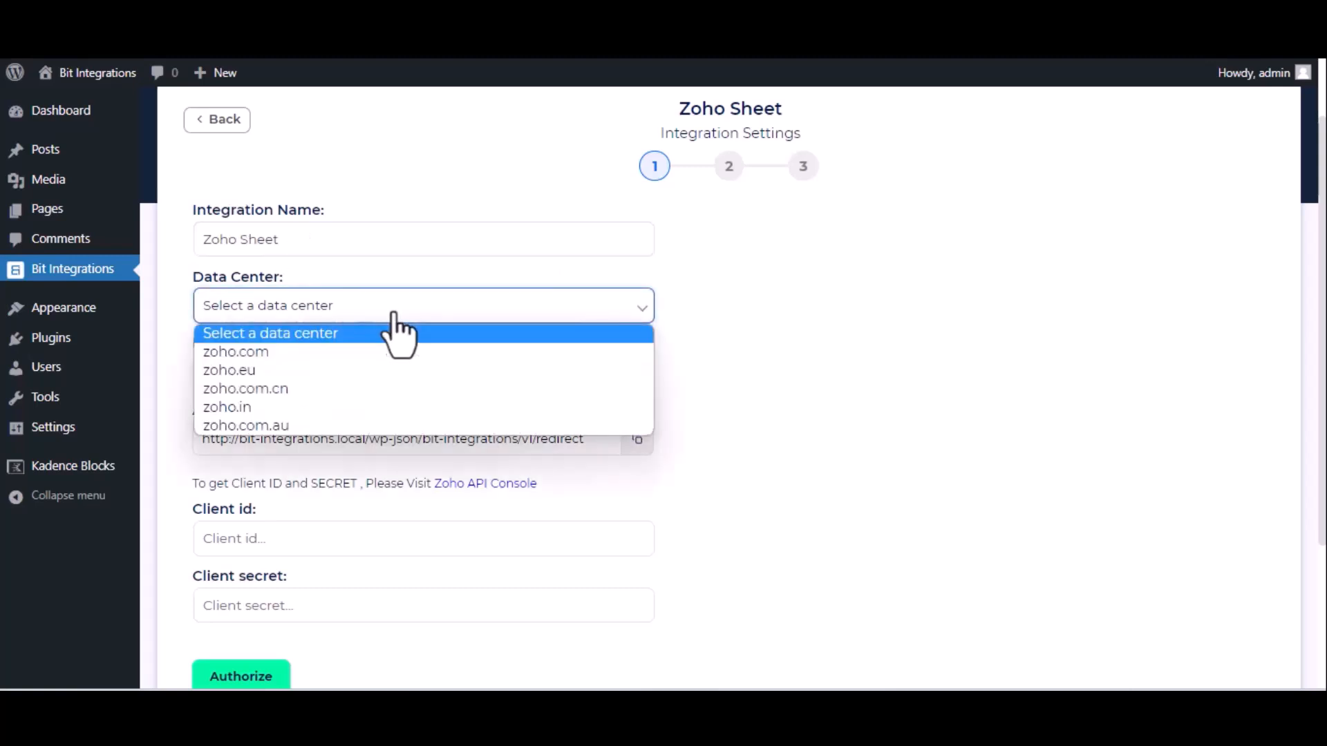
left_click(385, 351)
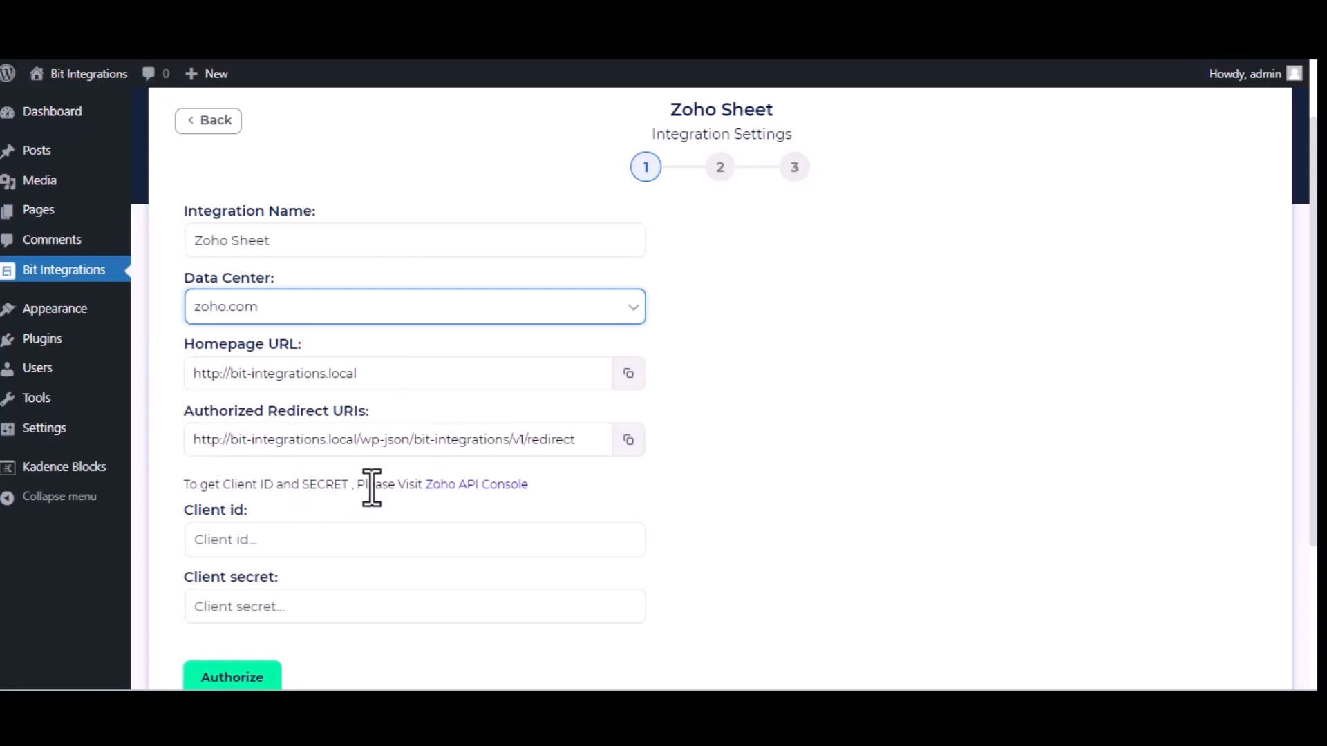
- Go to the Zoho API Console and start creating a client of type Server-based Applications
left_click(495, 487)
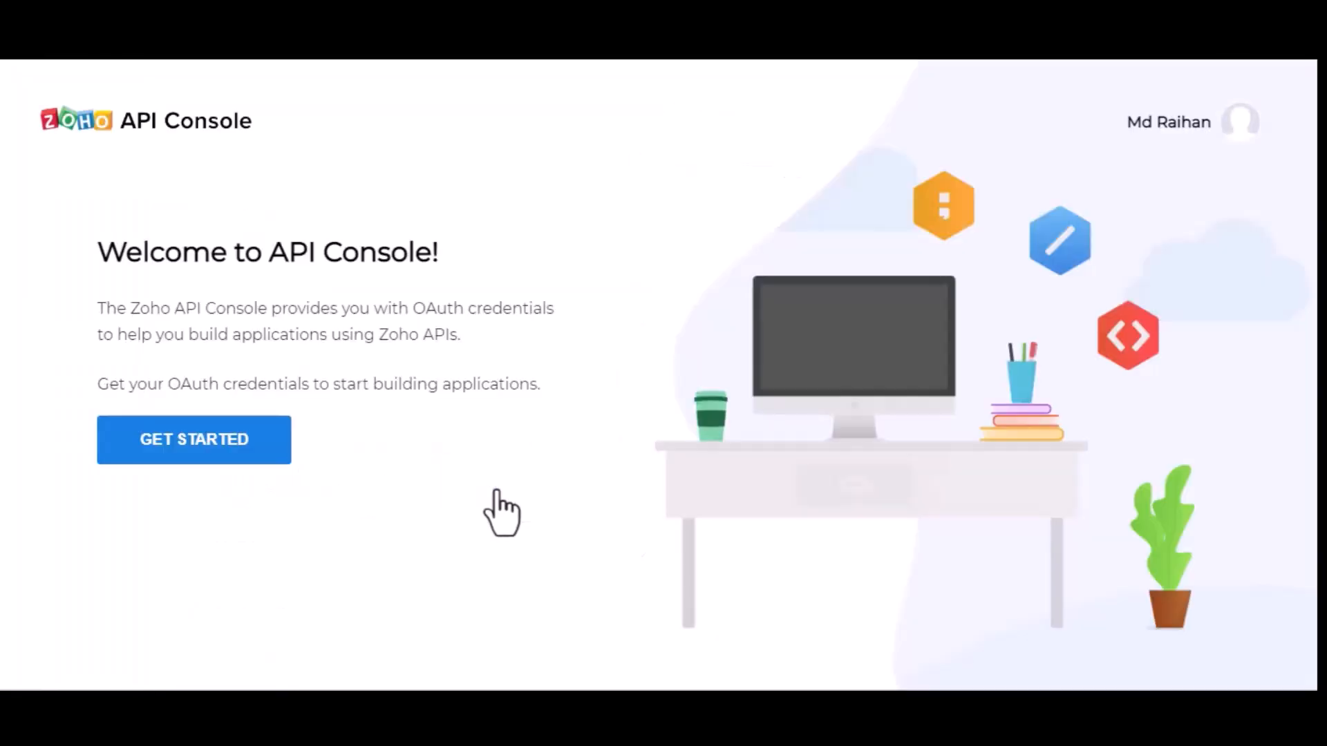
left_click(159, 450)
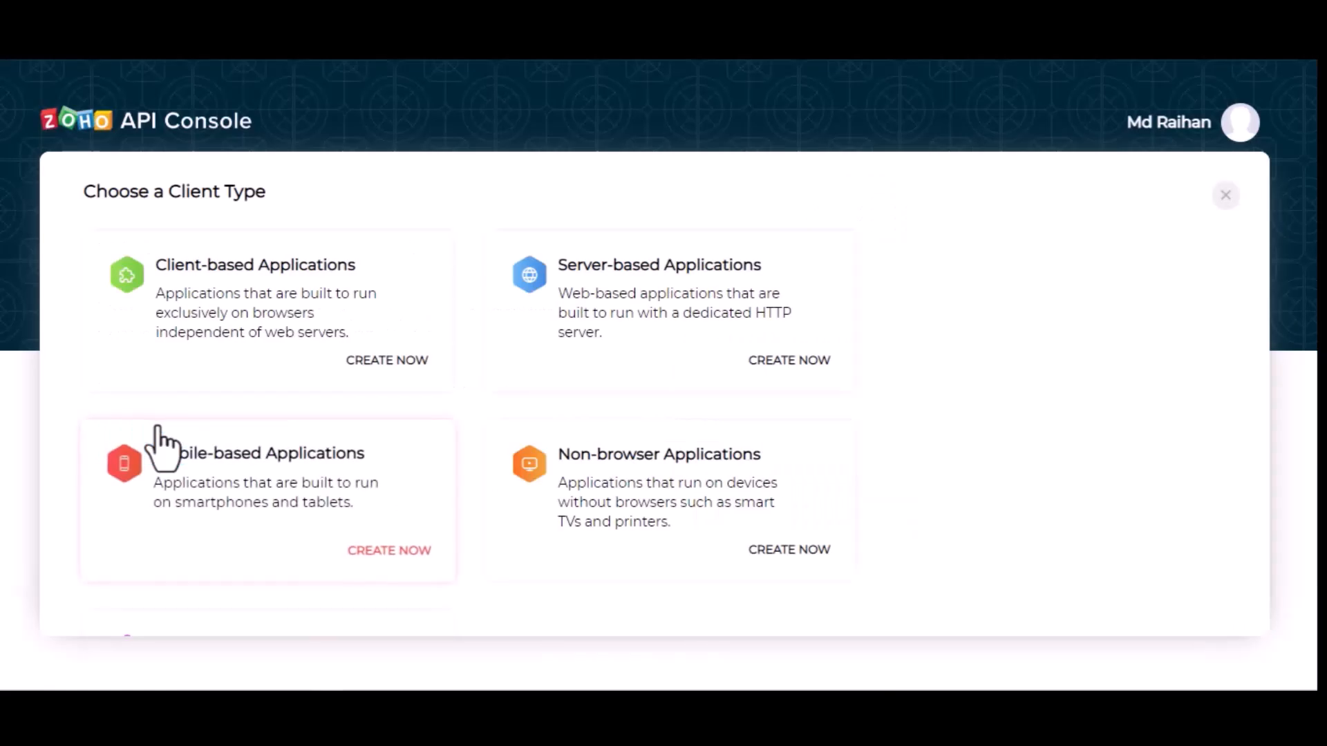
left_click(681, 287)
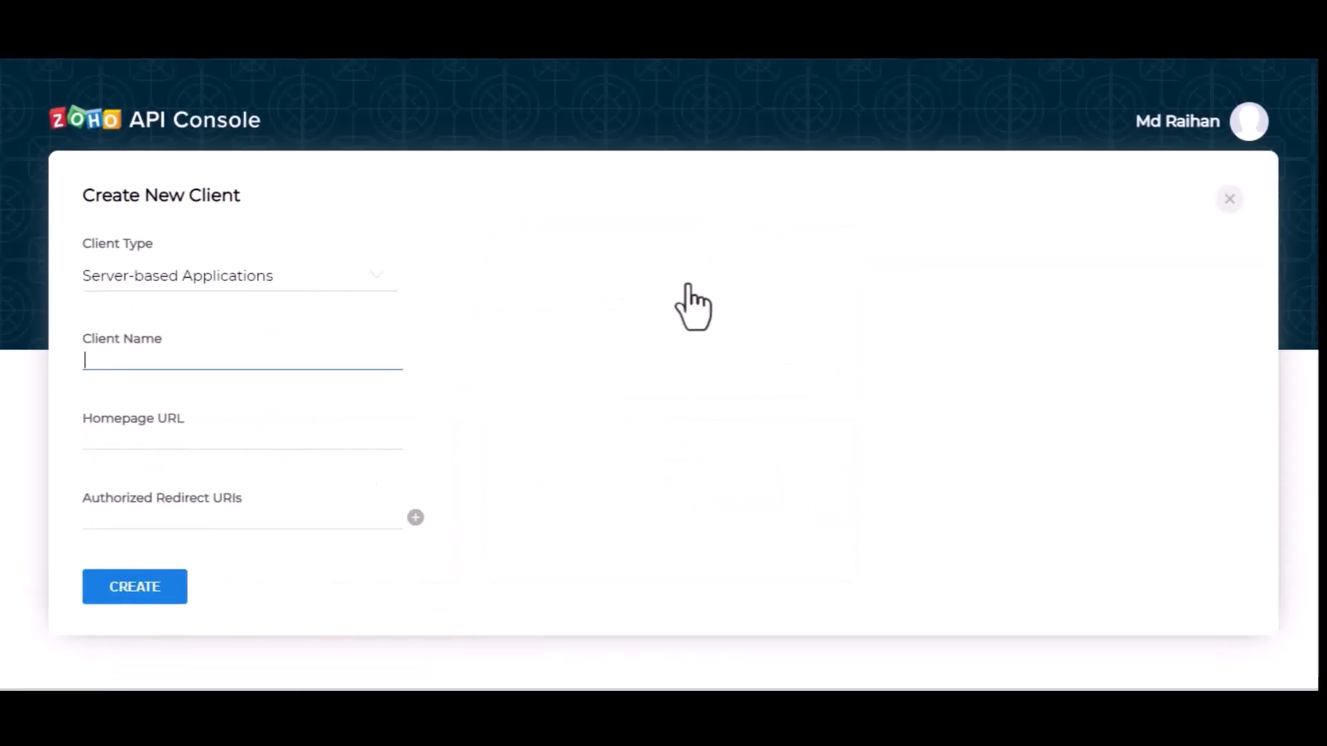
- Enter Bit Integrations as the new client's name
type("Bit Inte")
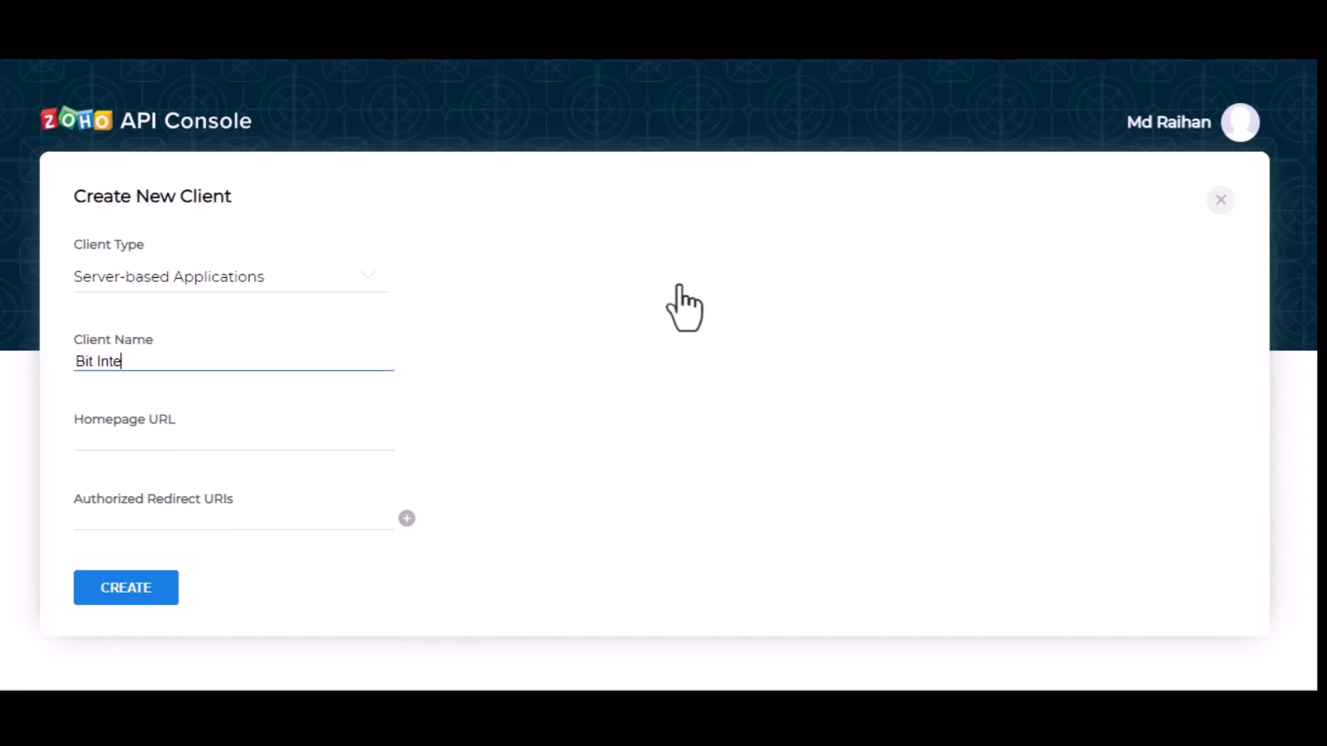
type("grtions")
key("Left")
key("Left")
key("Left")
key("Left")
key("Left")
type("a")
left_click(234, 445)
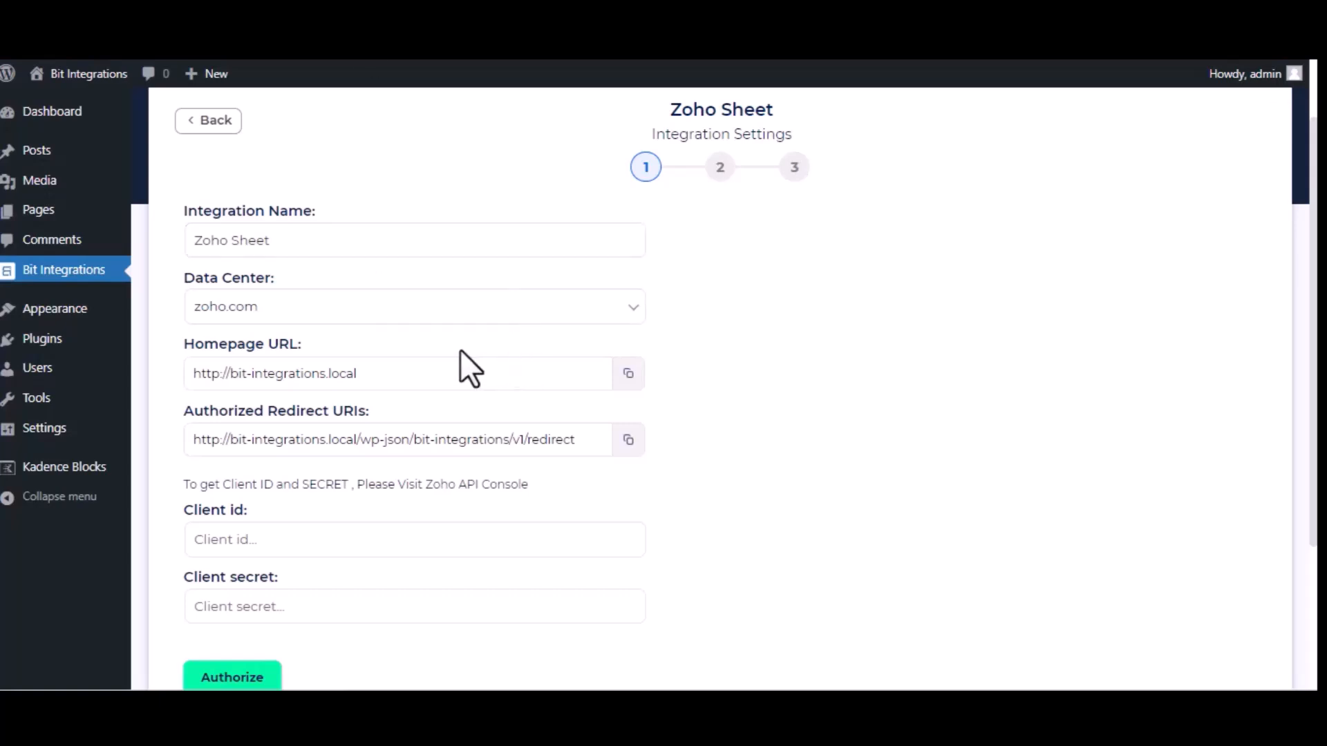
left_click(631, 377)
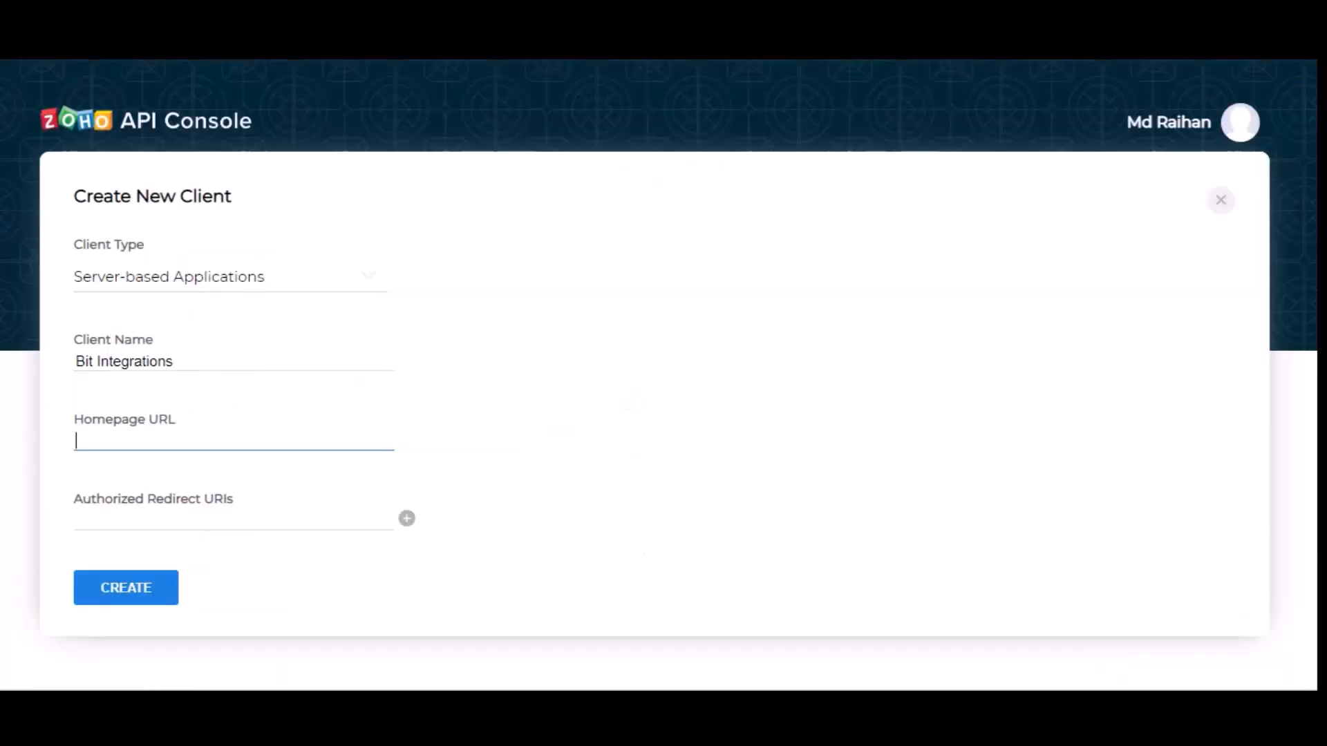
key("ctrl+v")
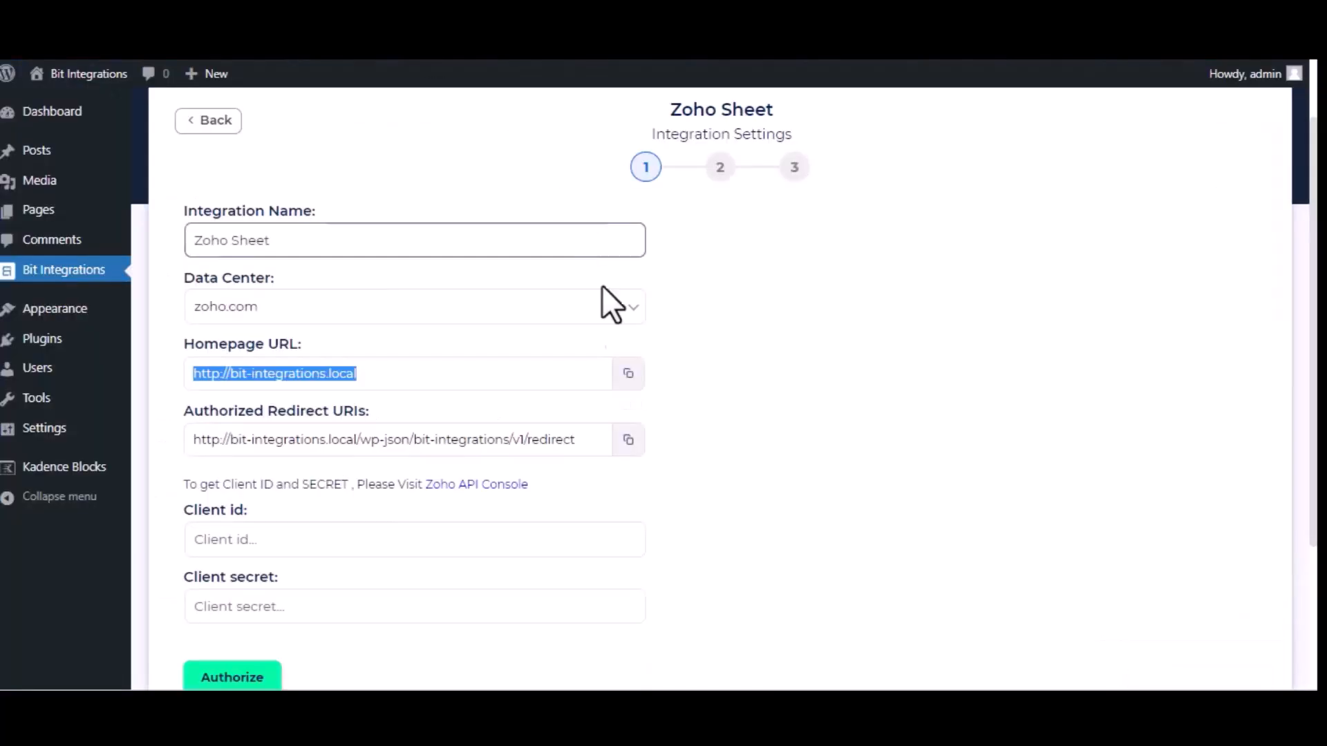
- Copy the authorized redirect URI from the integration settings into the new client's redirect URIs and create the client
left_click(631, 441)
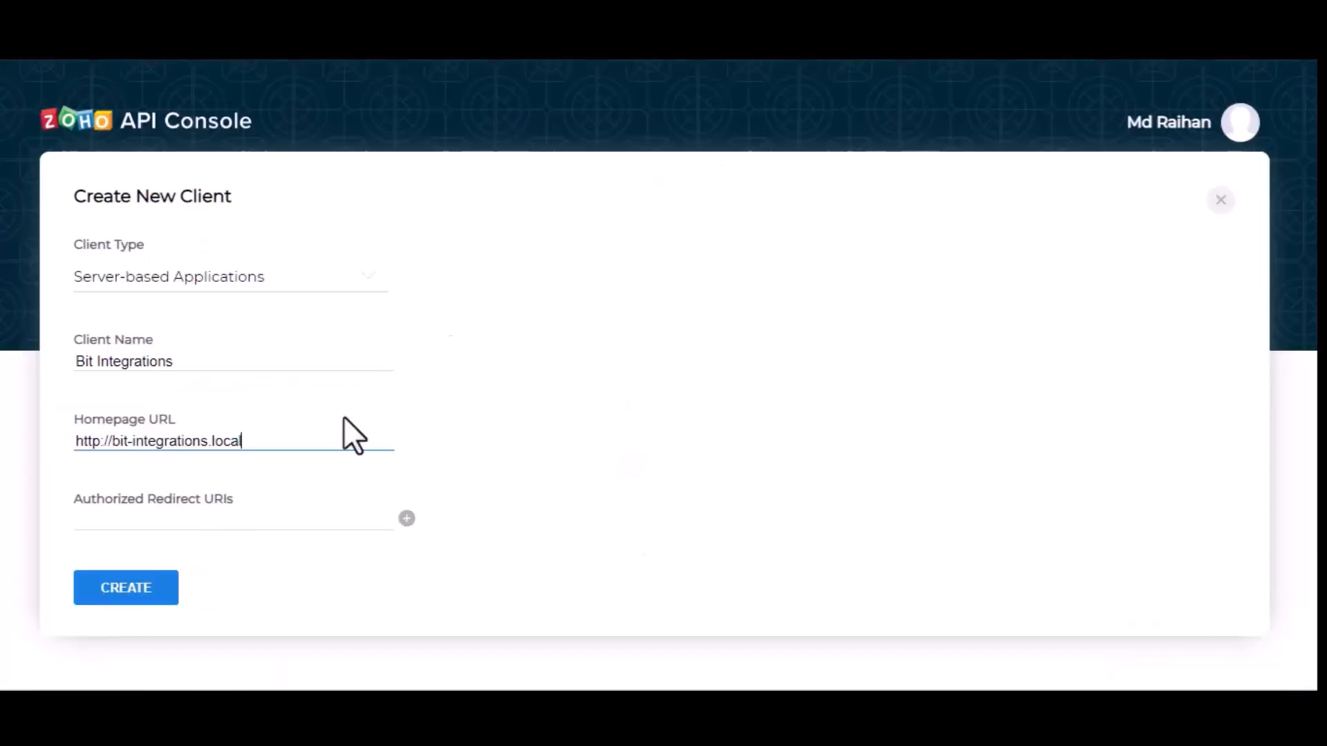
left_click(270, 525)
key("ctrl+v")
left_click(145, 600)
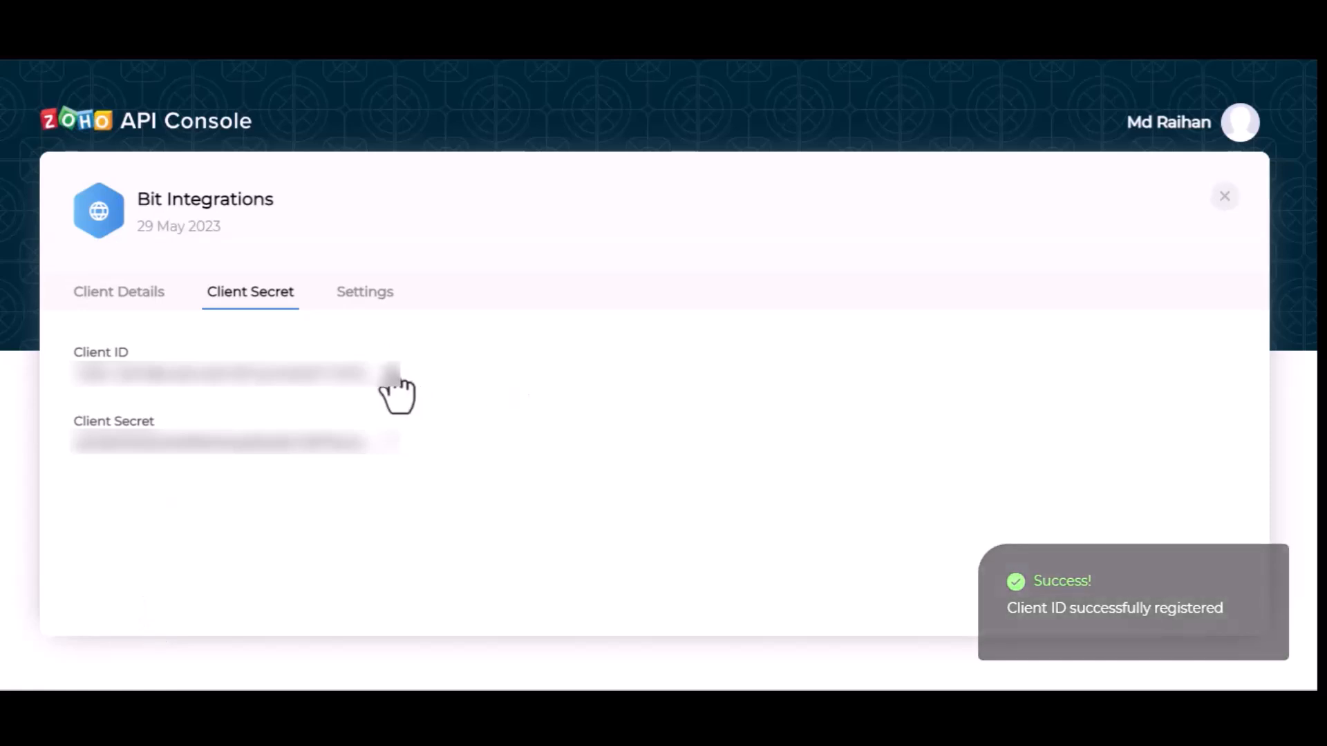
- Copy the client ID and client secret from the Zoho API Console into the matching fields of the Zoho Sheet integration settings
left_click(389, 373)
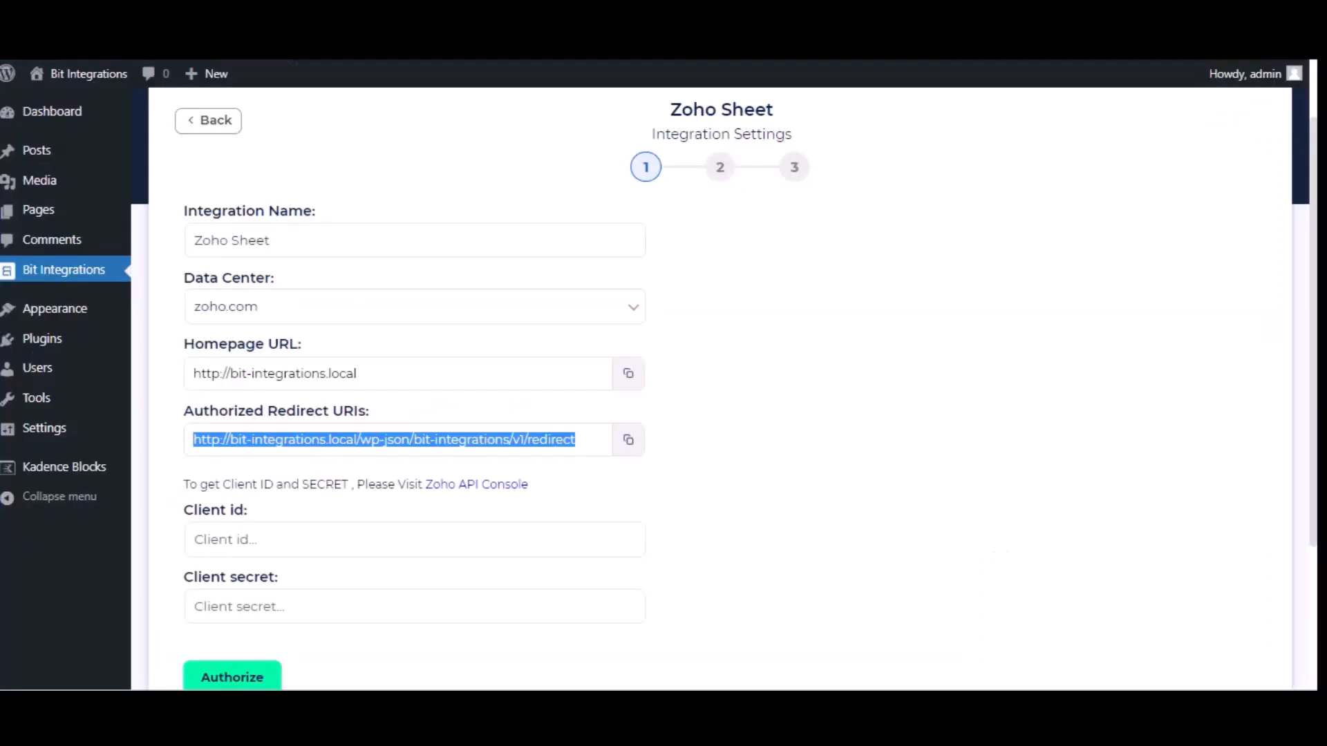
left_click(423, 542)
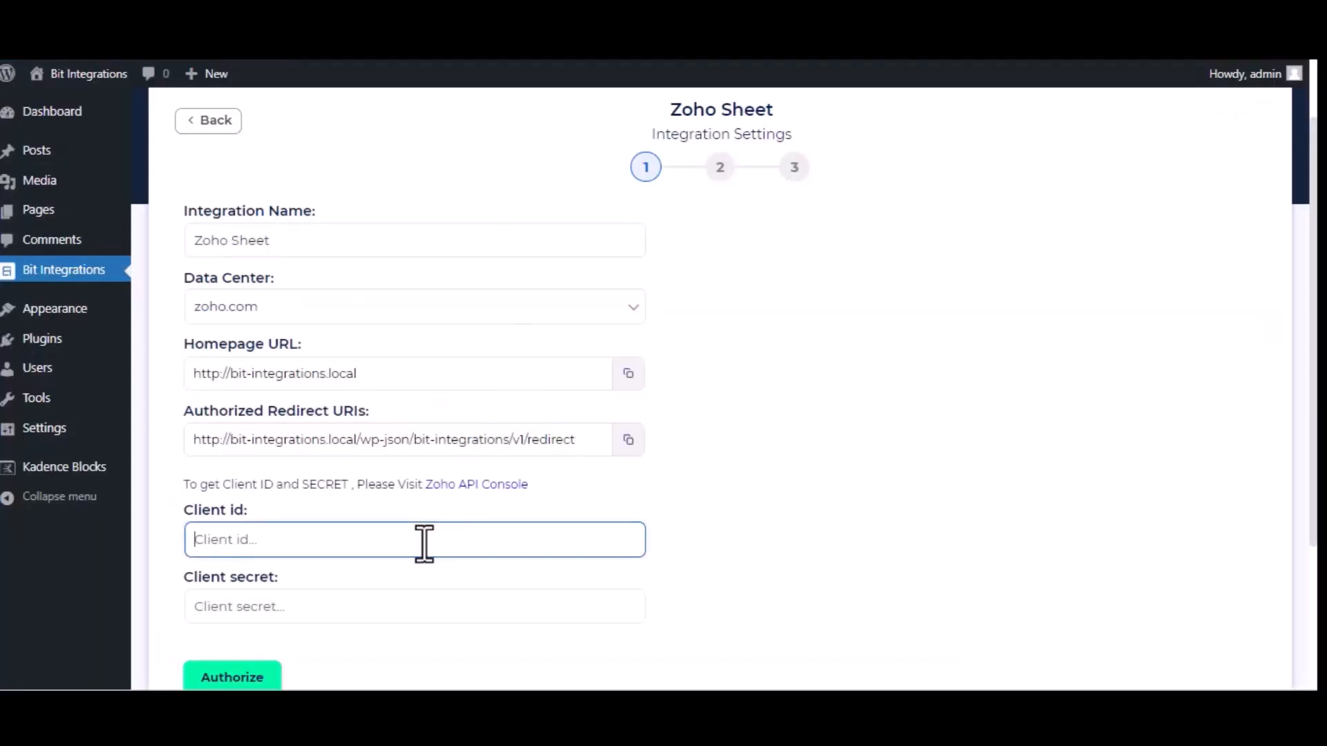
key("ctrl+v")
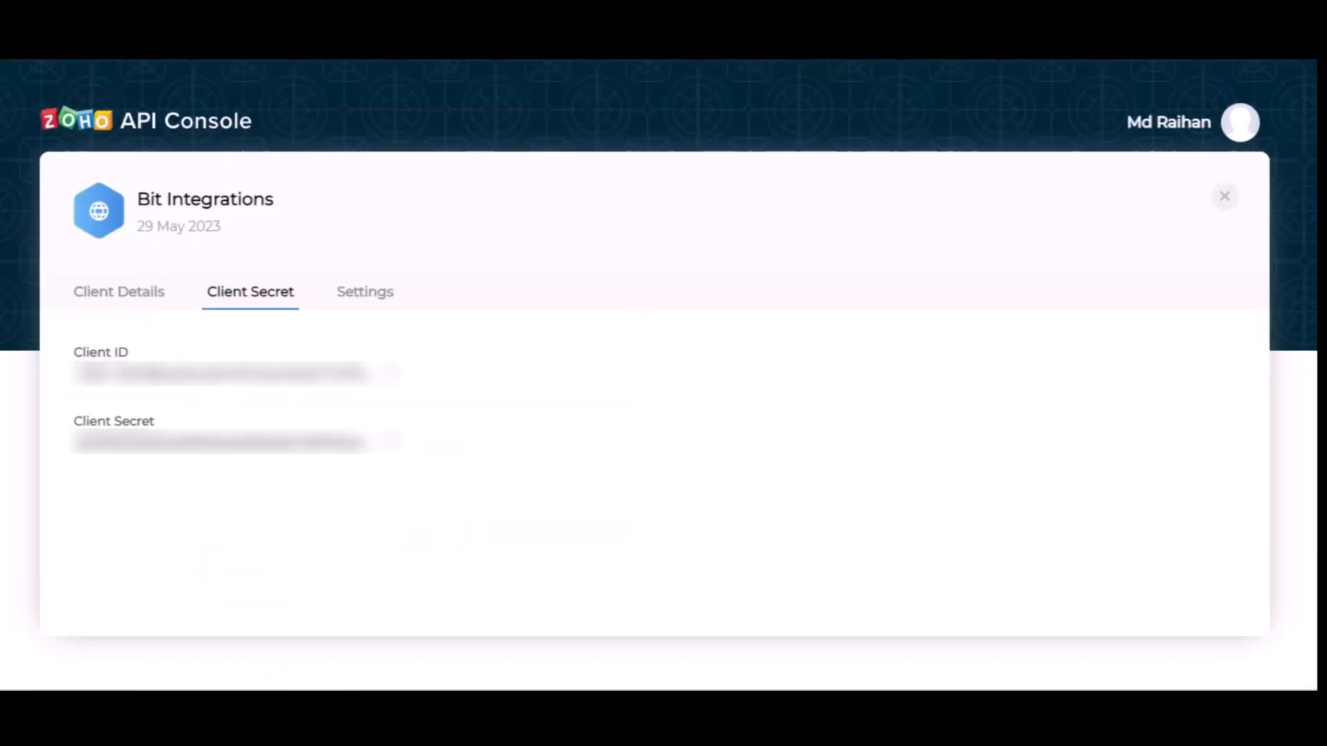
left_click(388, 443)
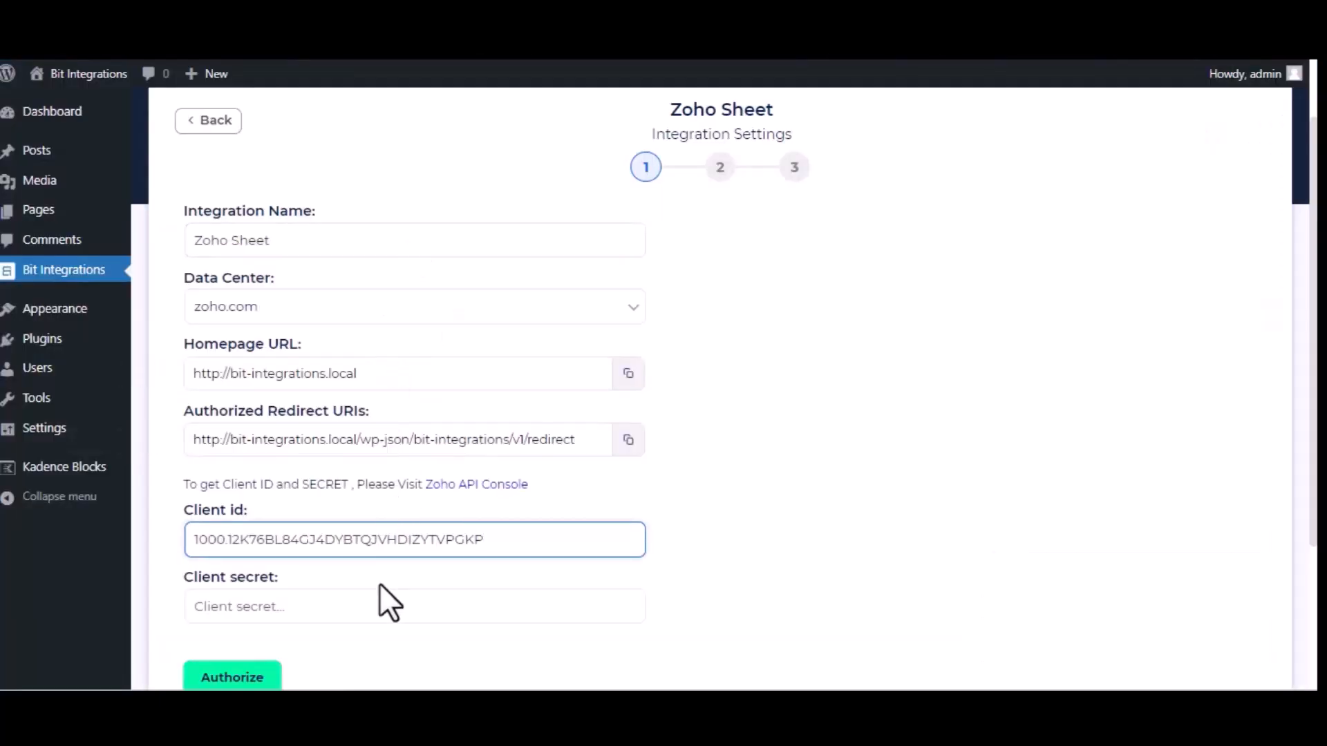
left_click(387, 602)
key("ctrl+v")
- Authorize the Zoho Sheet connection by accepting the access request, and continue to the second integration settings stage
left_click(253, 678)
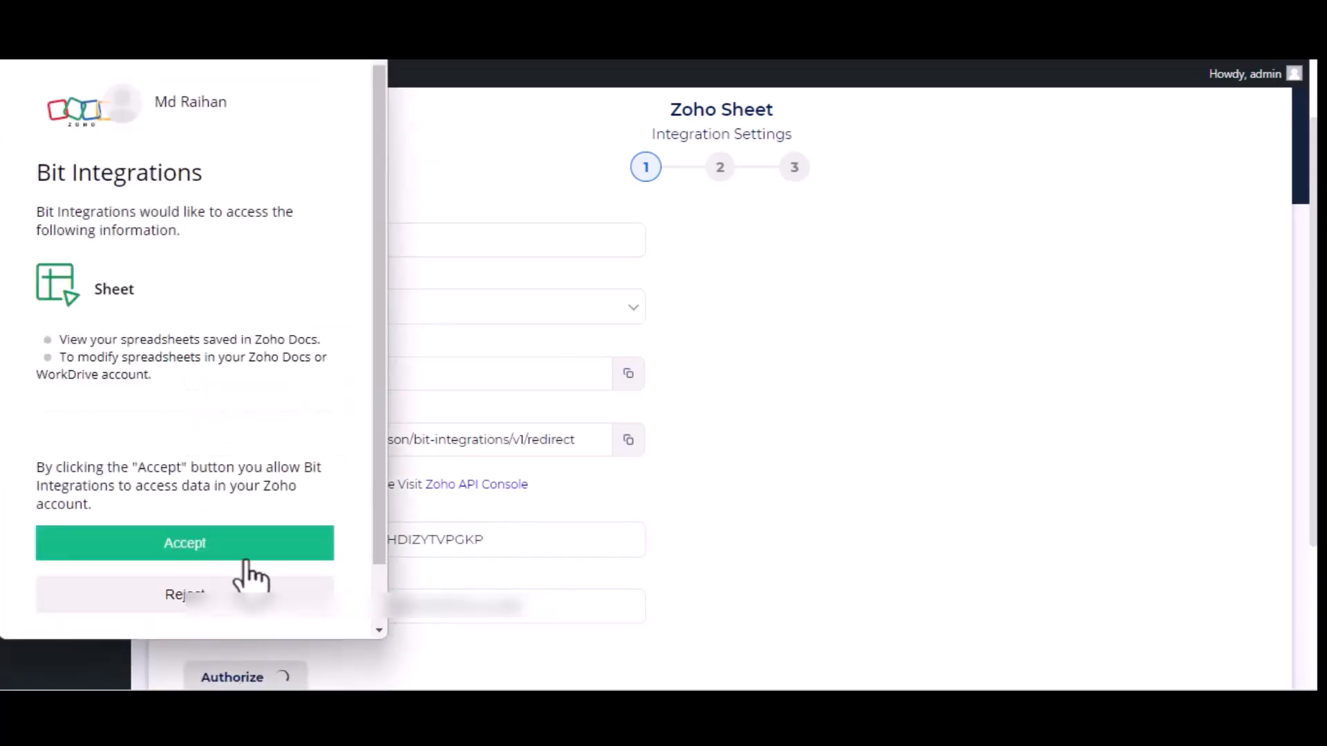
left_click(237, 546)
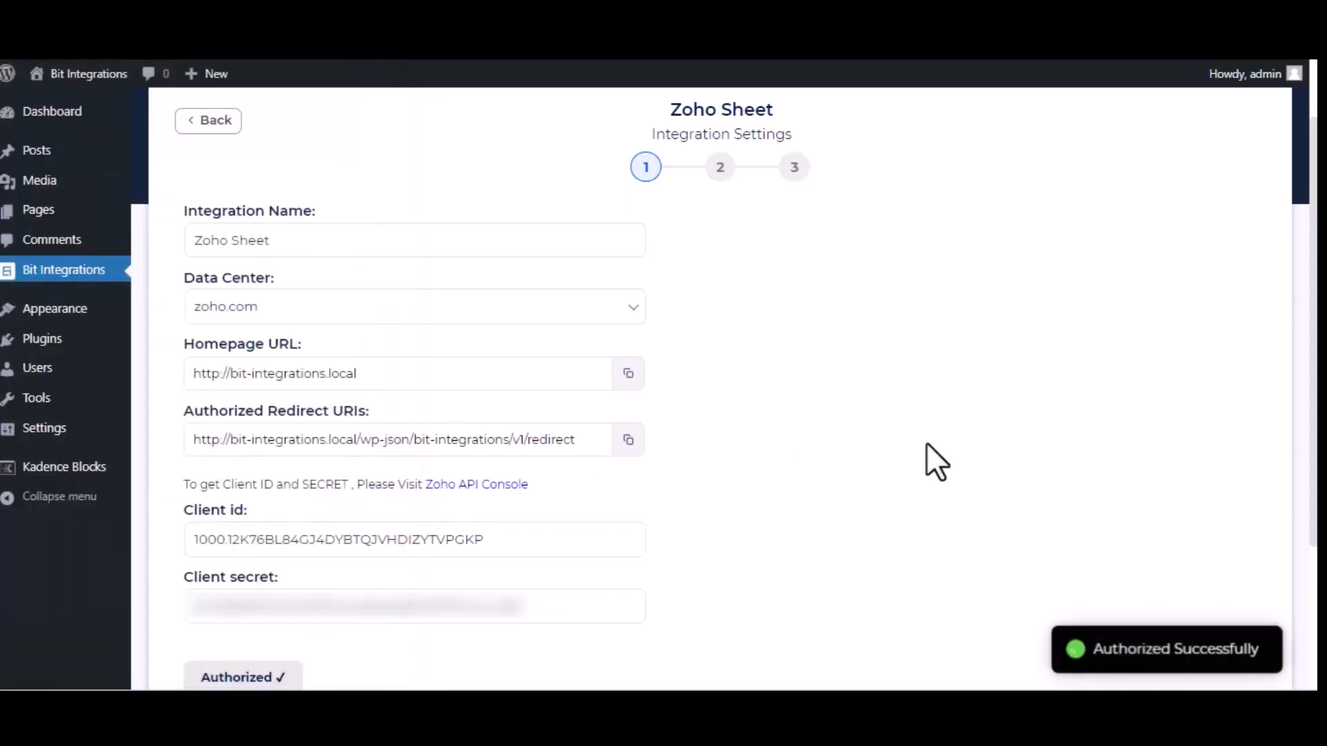
scroll(1036, 511, "down", 3)
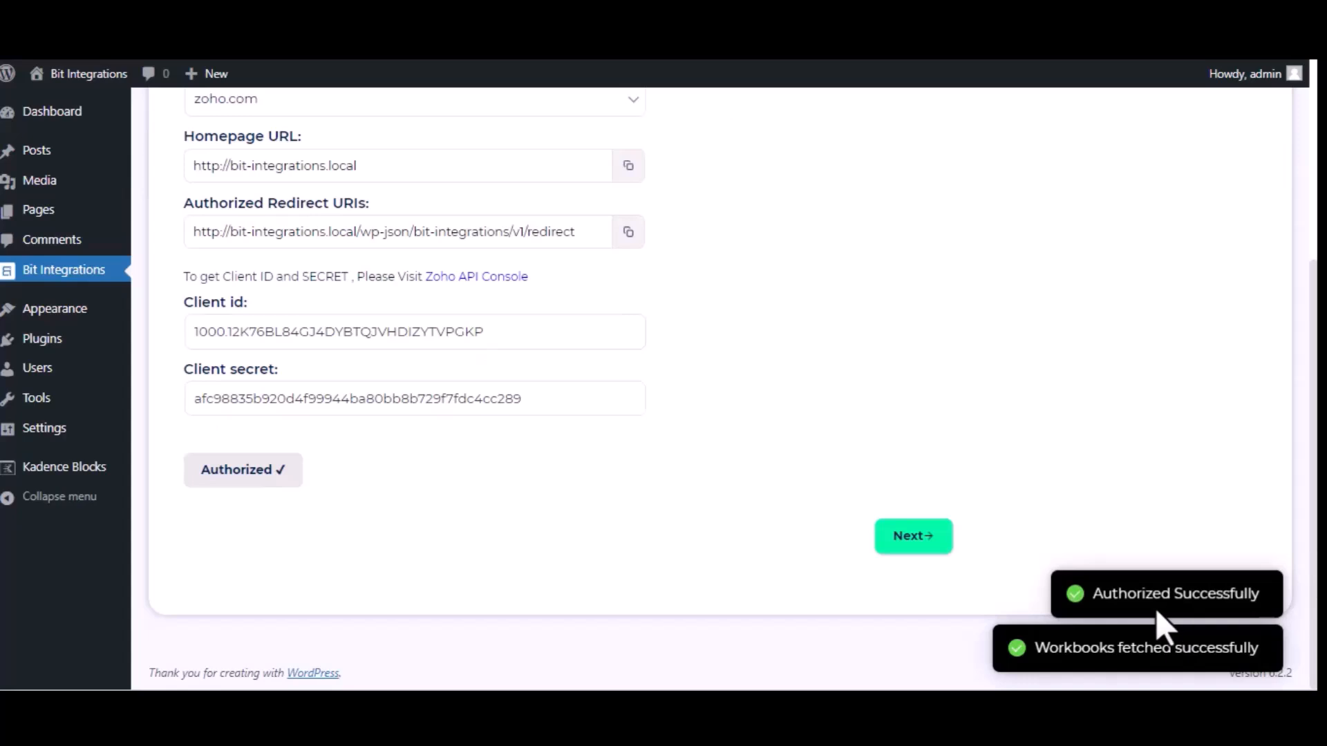
left_click(897, 542)
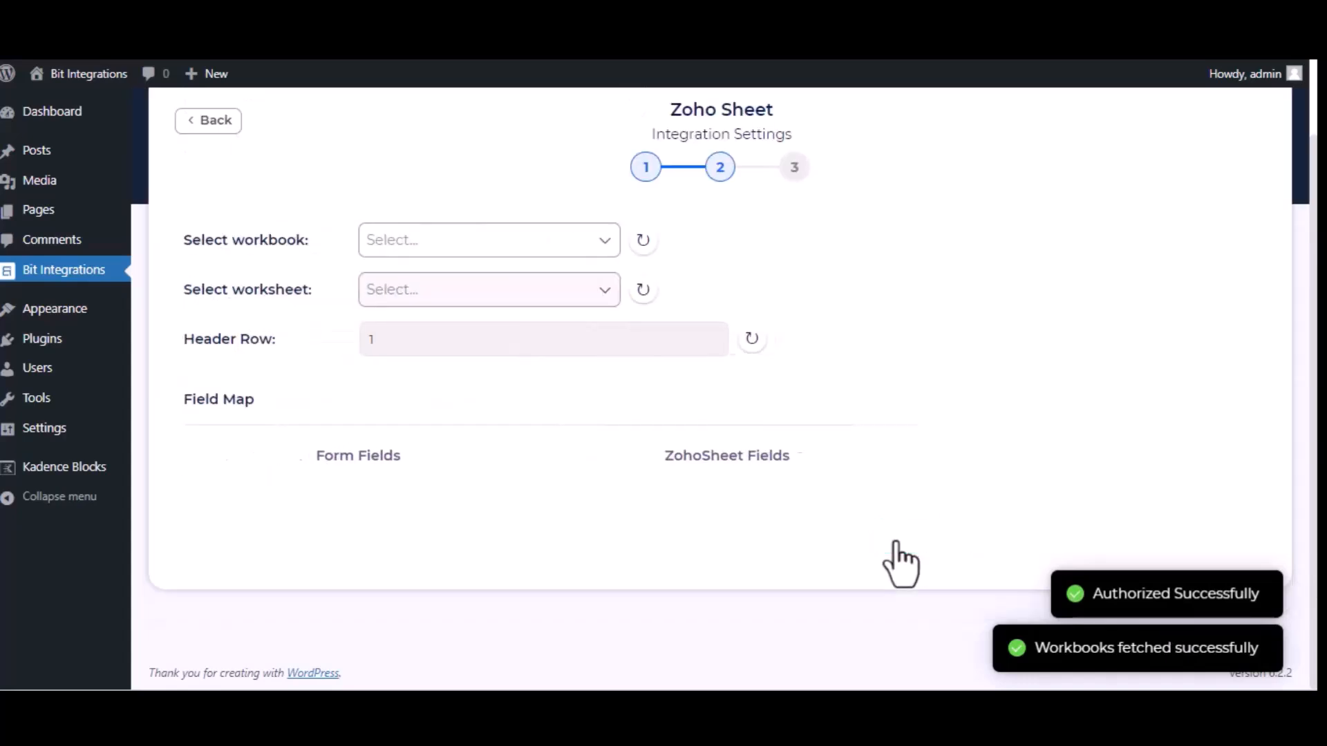
- Select the Bit Integrations workbook and its Sheet1 worksheet for the integration
left_click(477, 240)
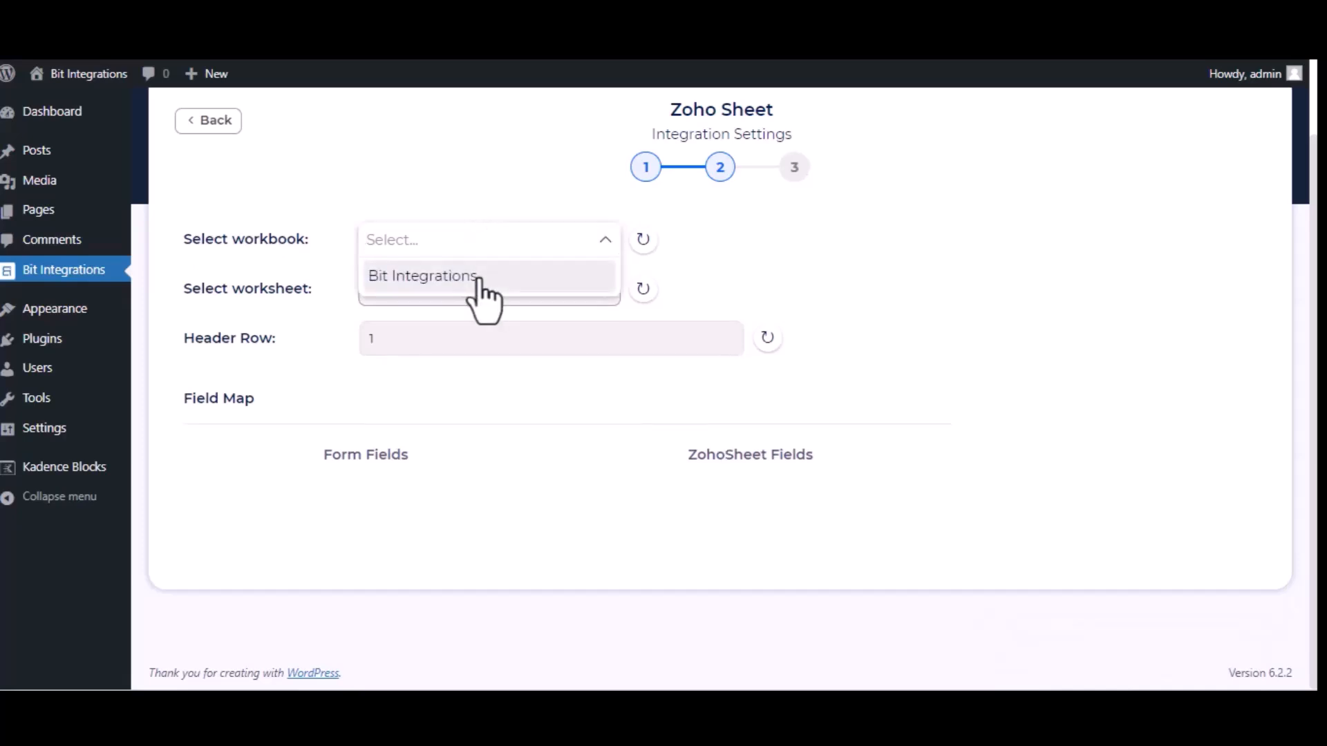
left_click(482, 277)
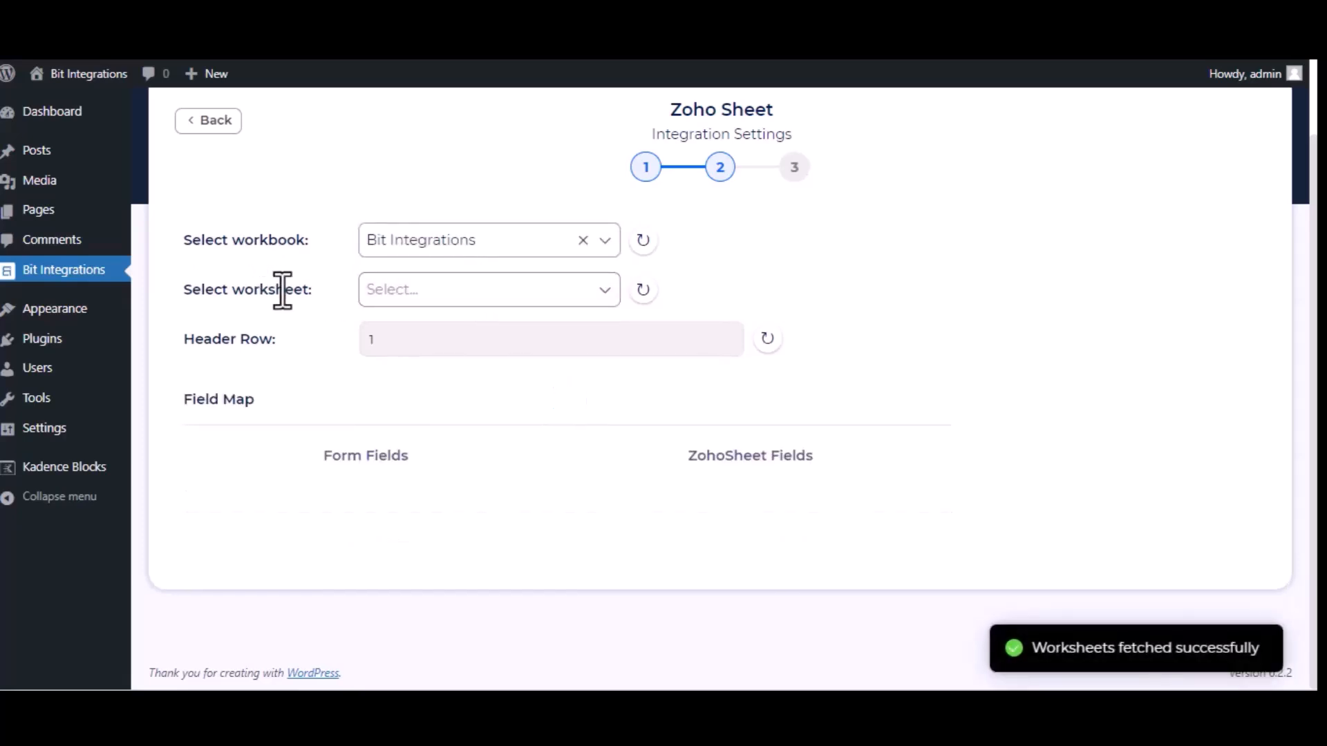
left_click(491, 297)
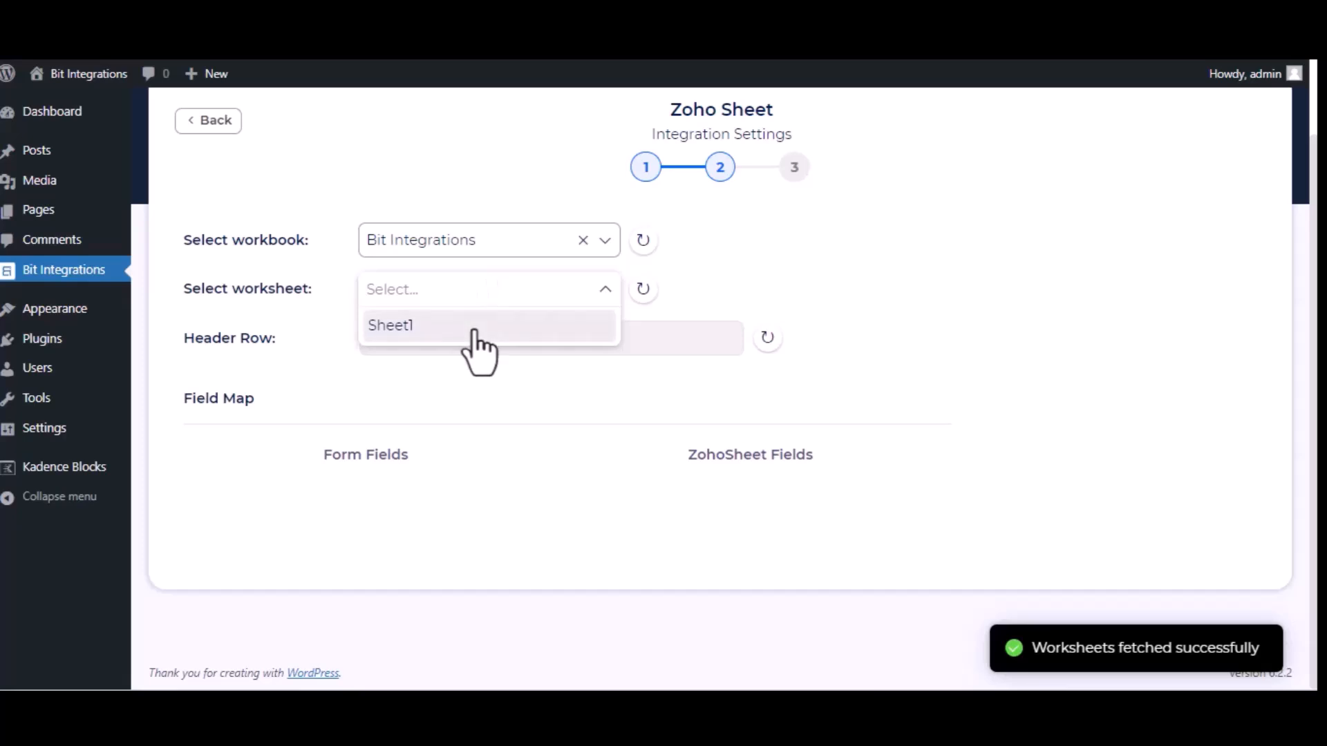
left_click(474, 327)
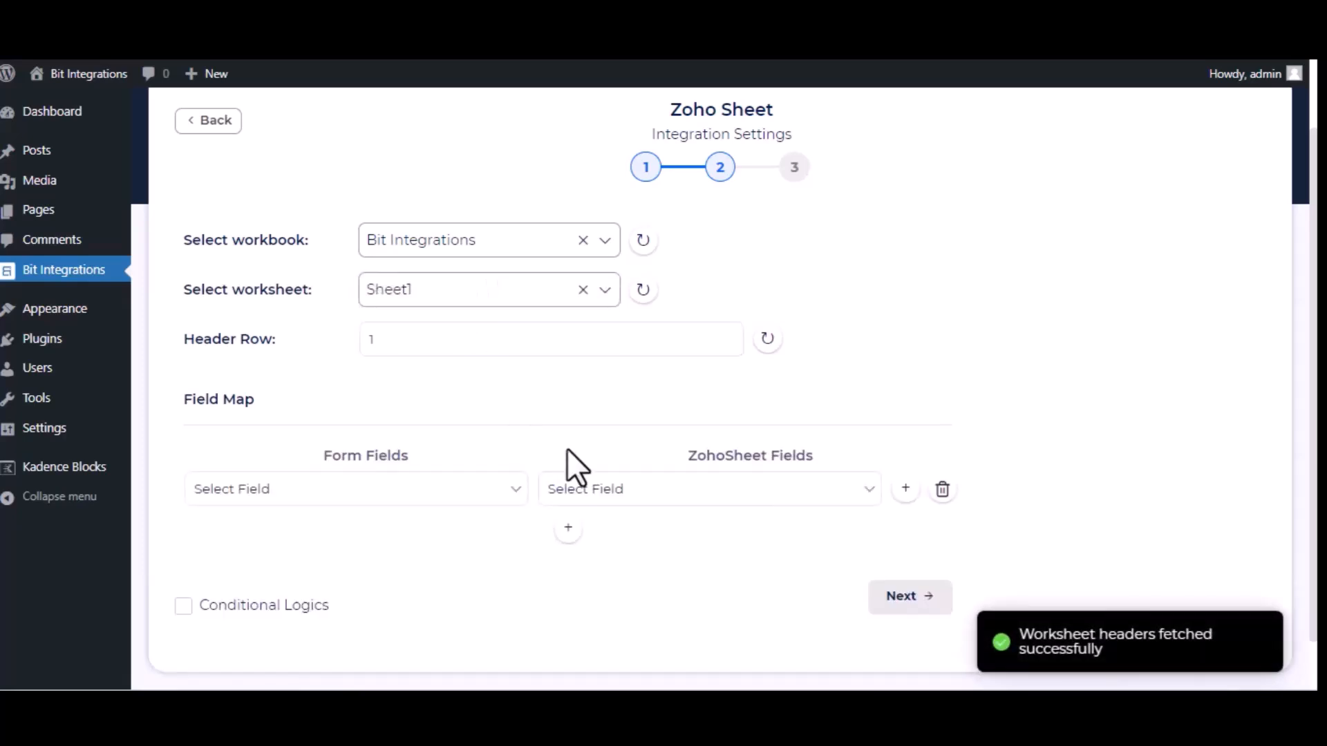
- Map the form's Name field to the Name column of the Zoho Sheet worksheet
left_click(399, 487)
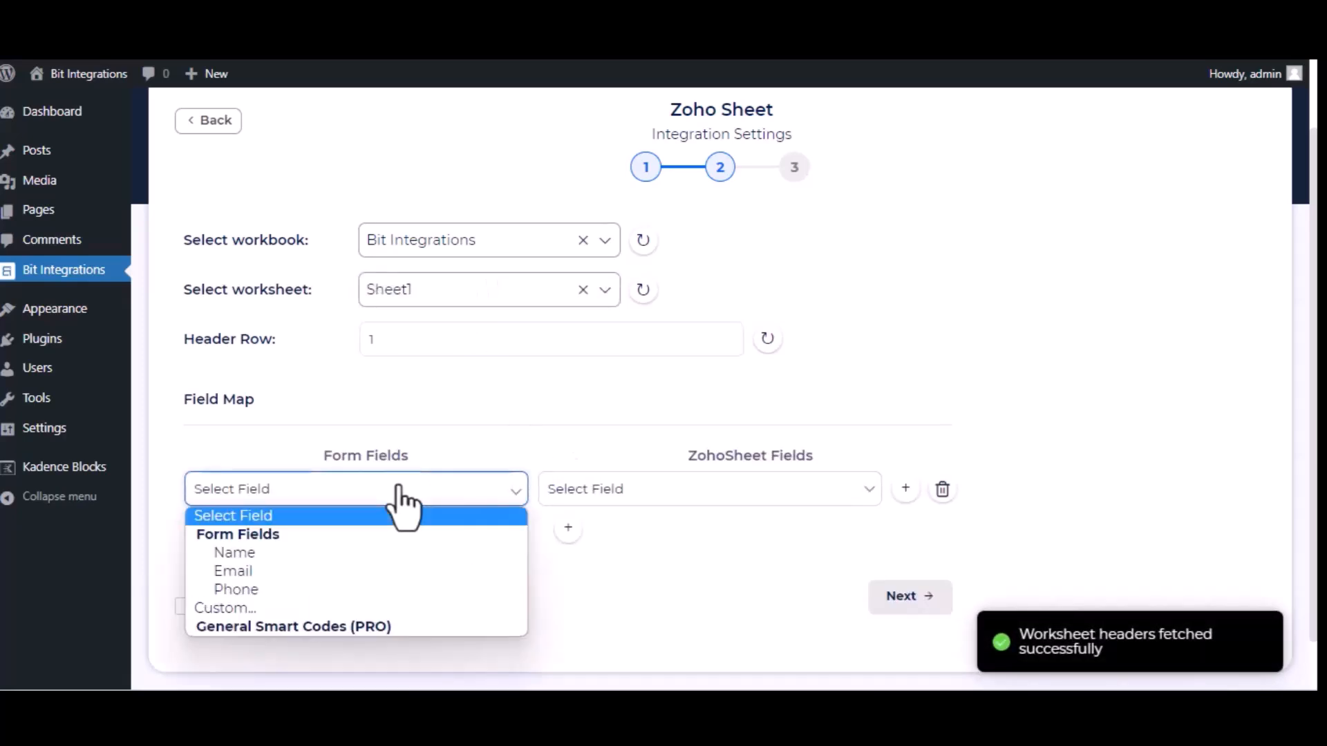
left_click(375, 551)
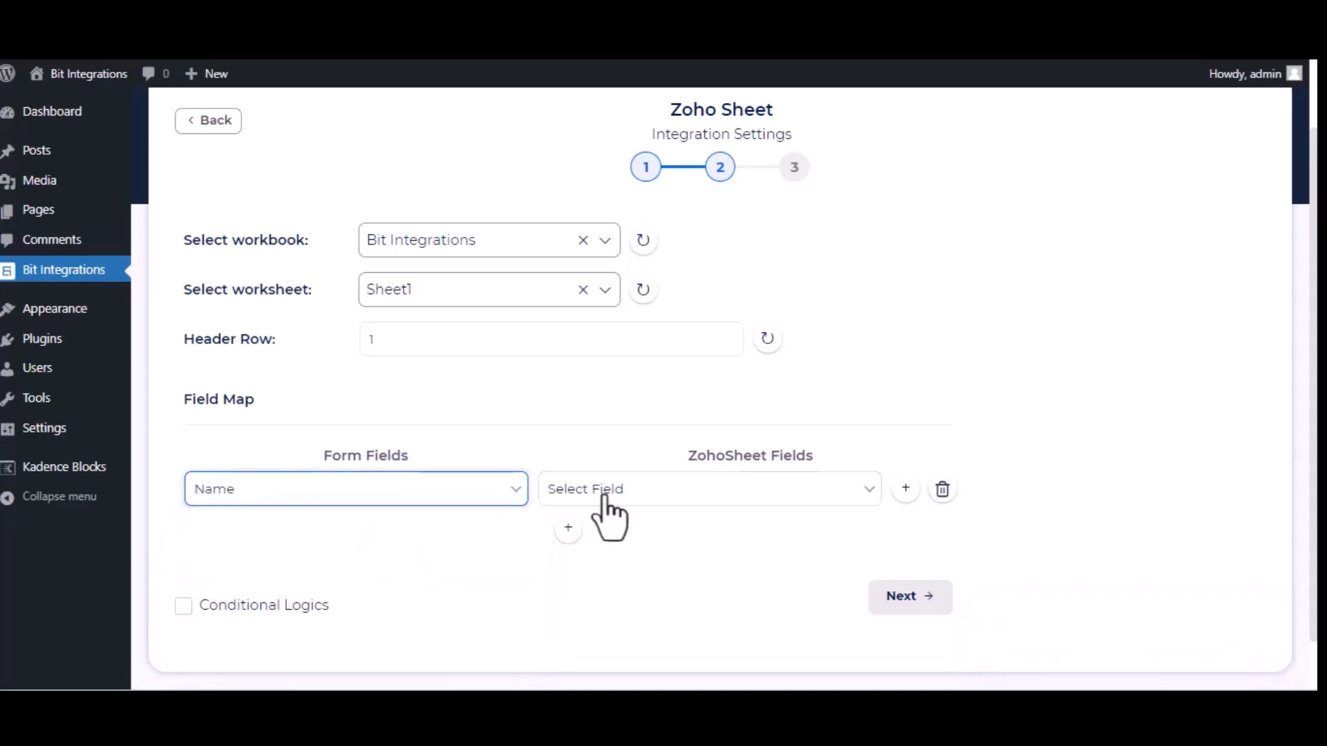
left_click(646, 492)
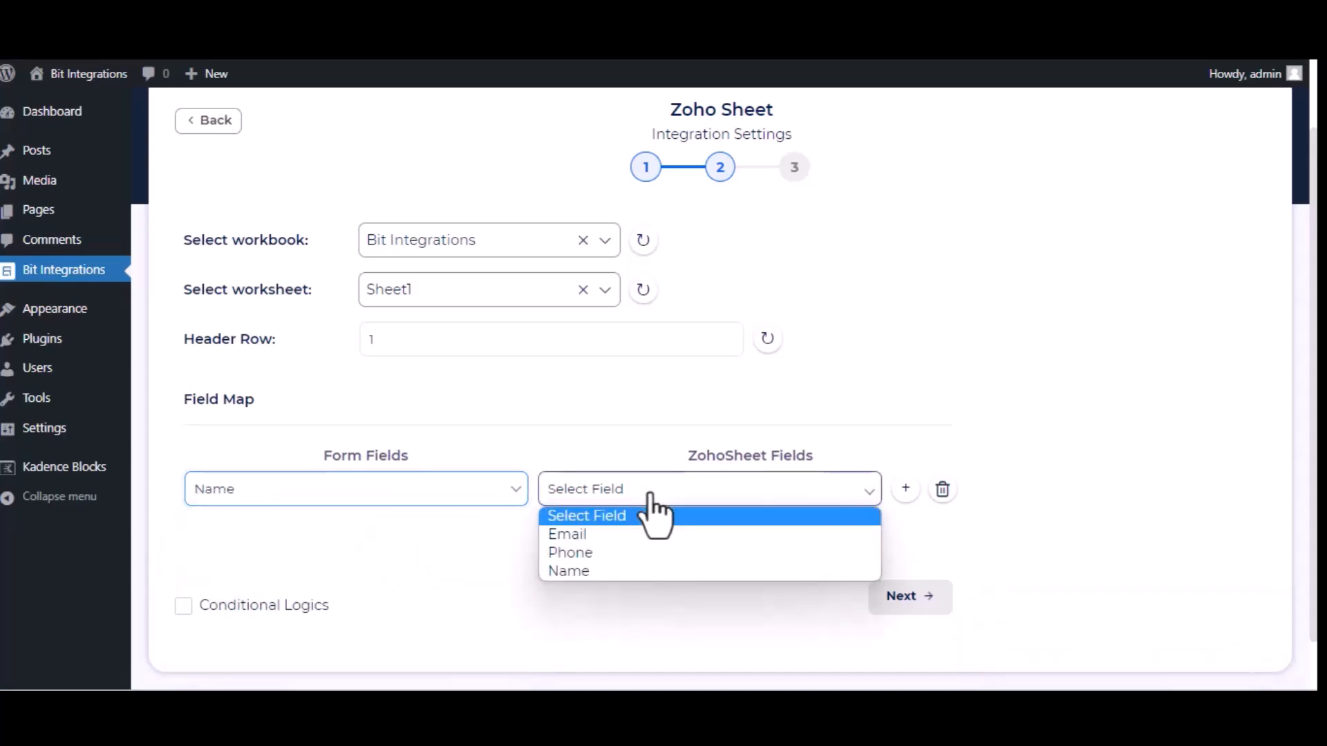
left_click(650, 571)
- Add a second field mapping that links the form's Email field to the Email column in Zoho Sheet
left_click(565, 528)
left_click(431, 539)
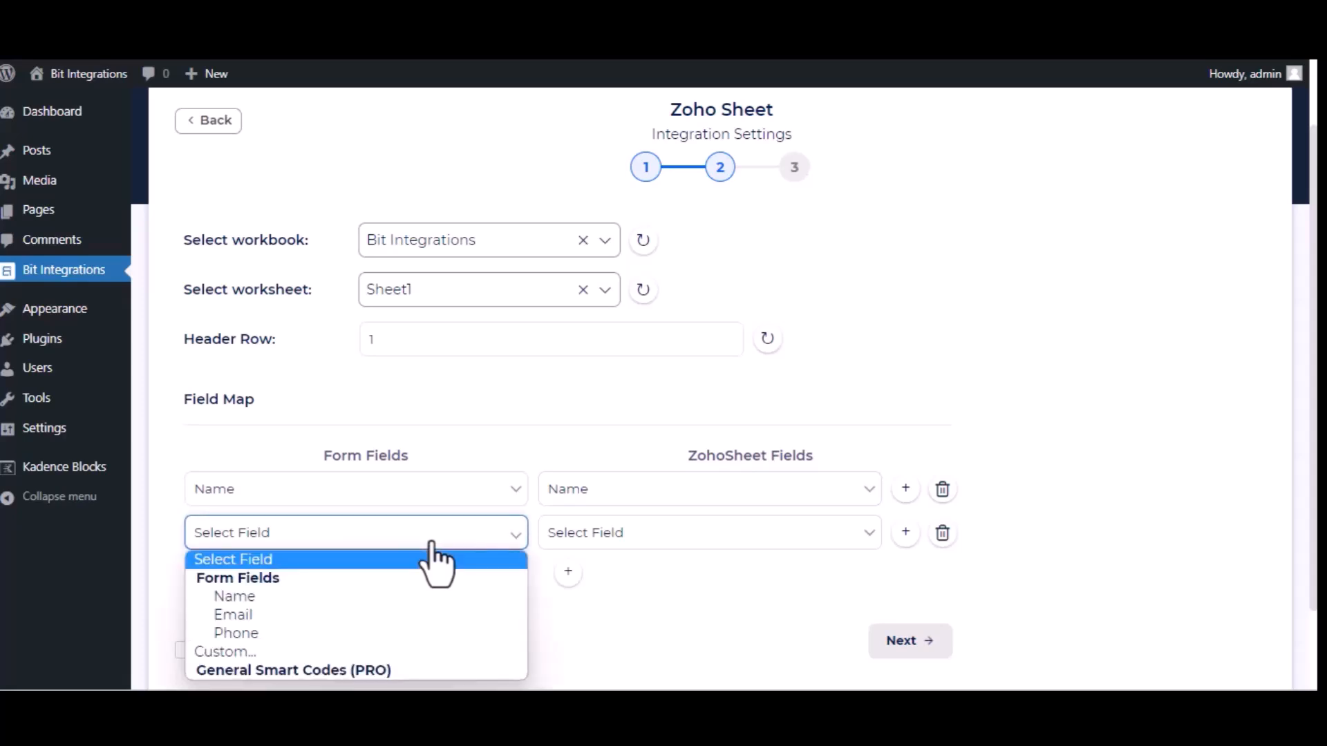
left_click(413, 614)
left_click(802, 541)
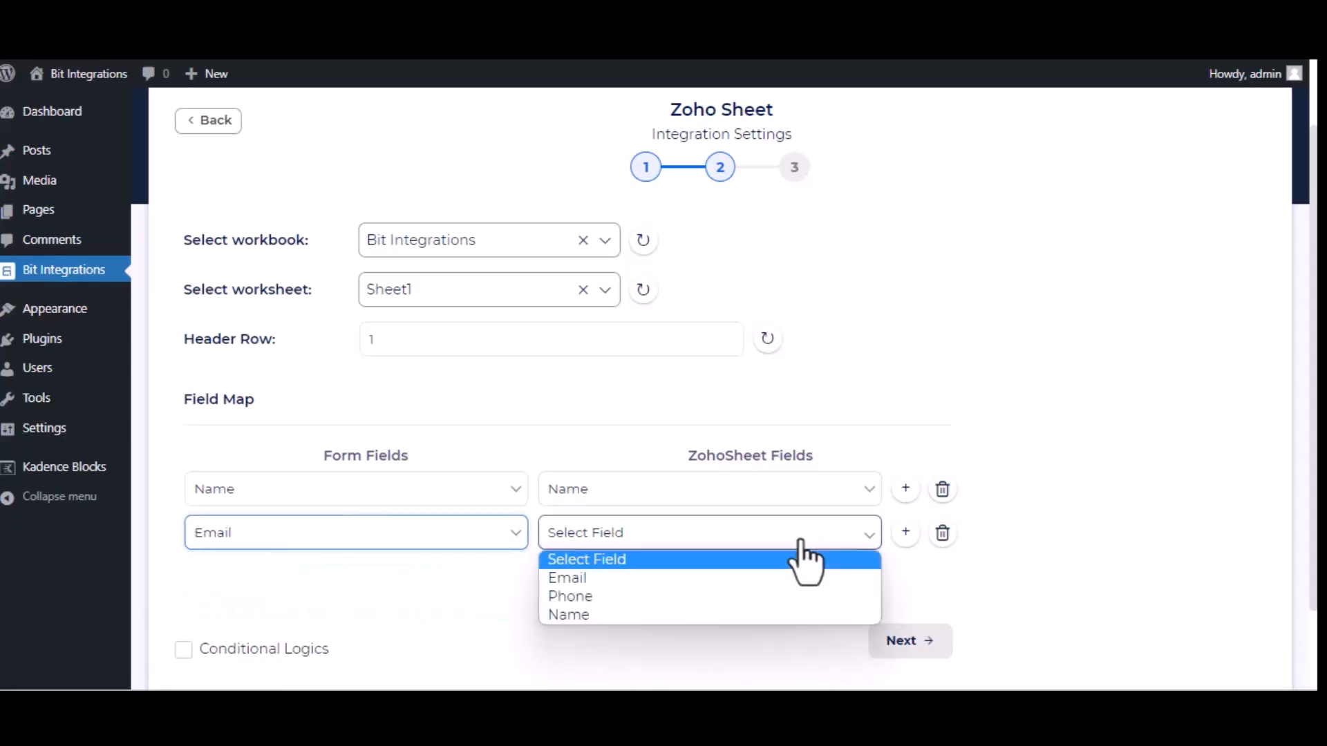
left_click(803, 583)
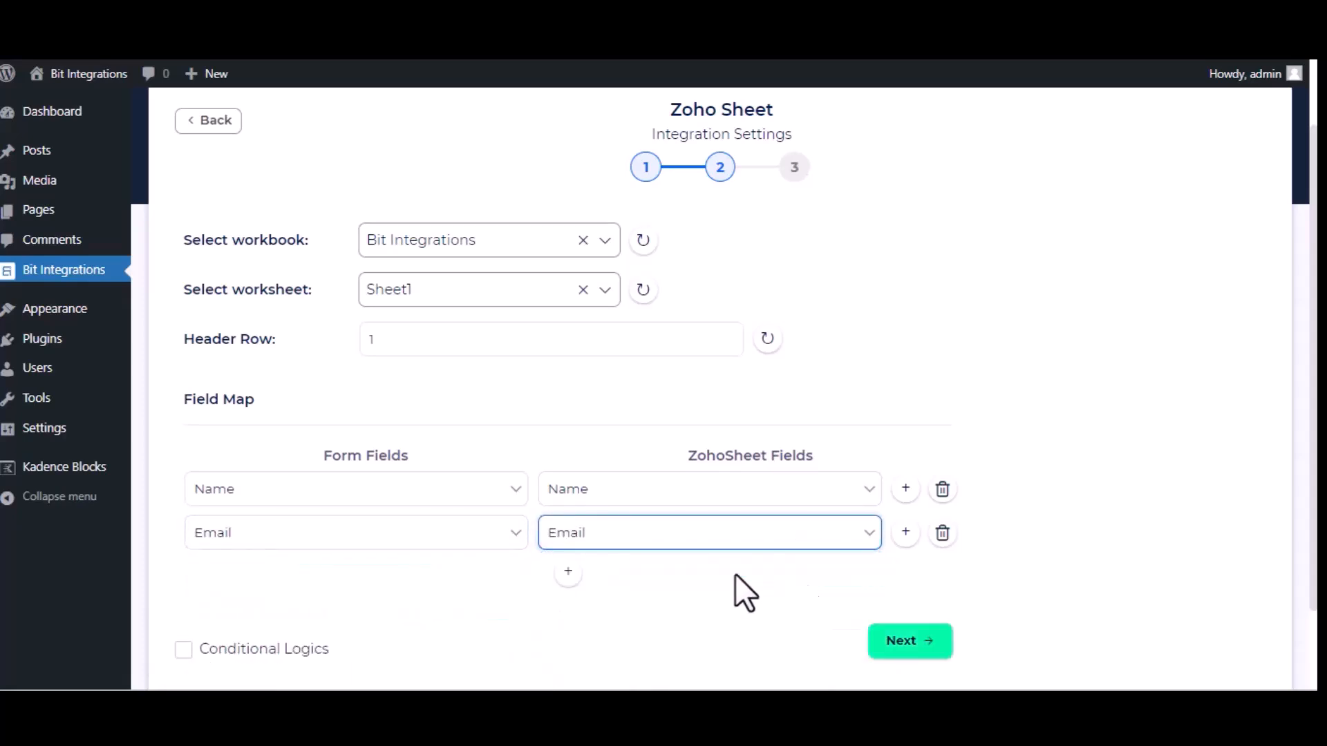
- Add a third field mapping that links the form's Phone field to the Phone column in Zoho Sheet
left_click(568, 572)
left_click(409, 579)
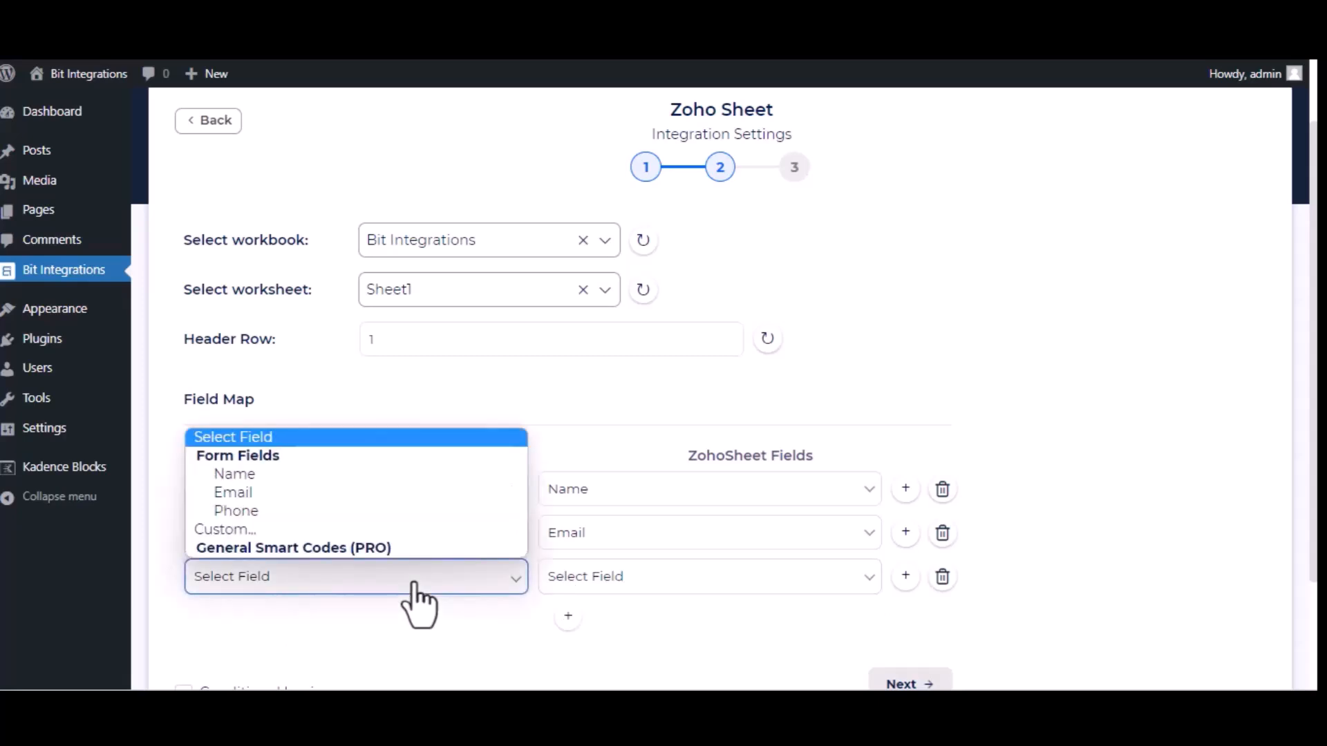
left_click(350, 512)
left_click(721, 593)
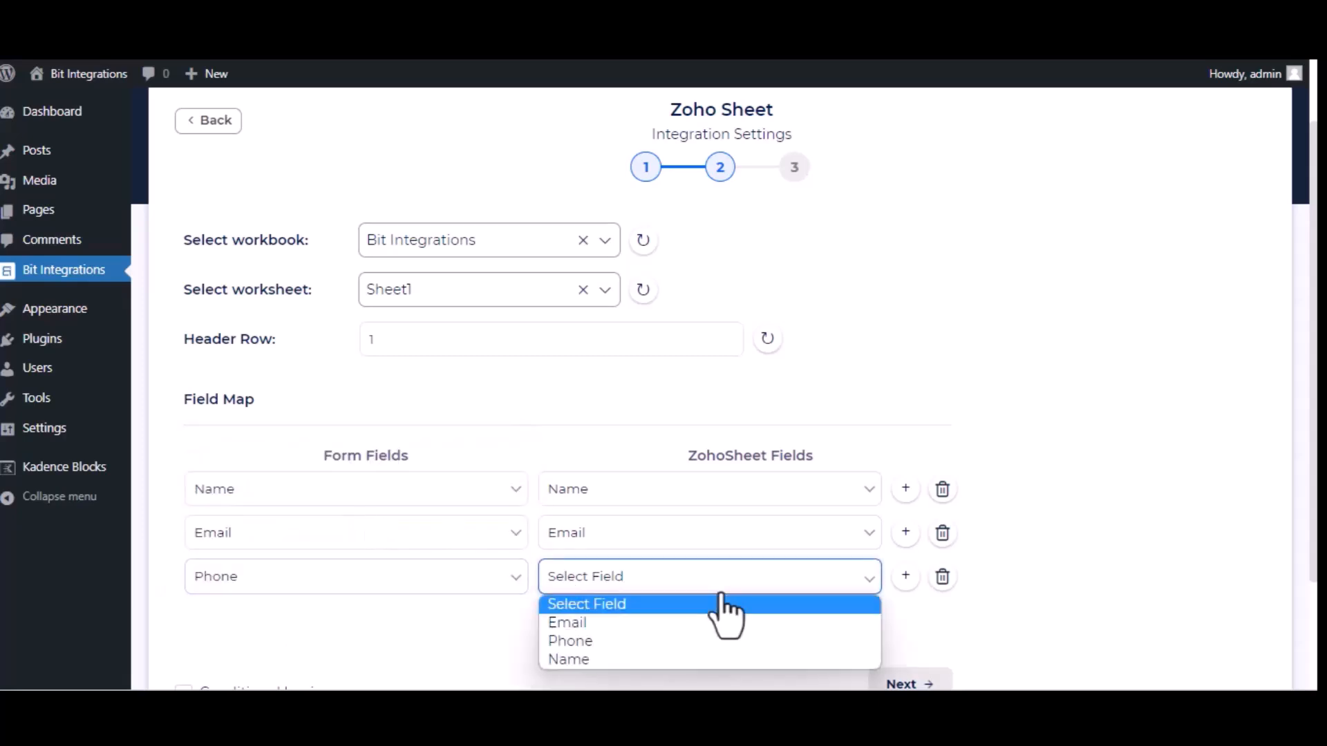
left_click(657, 644)
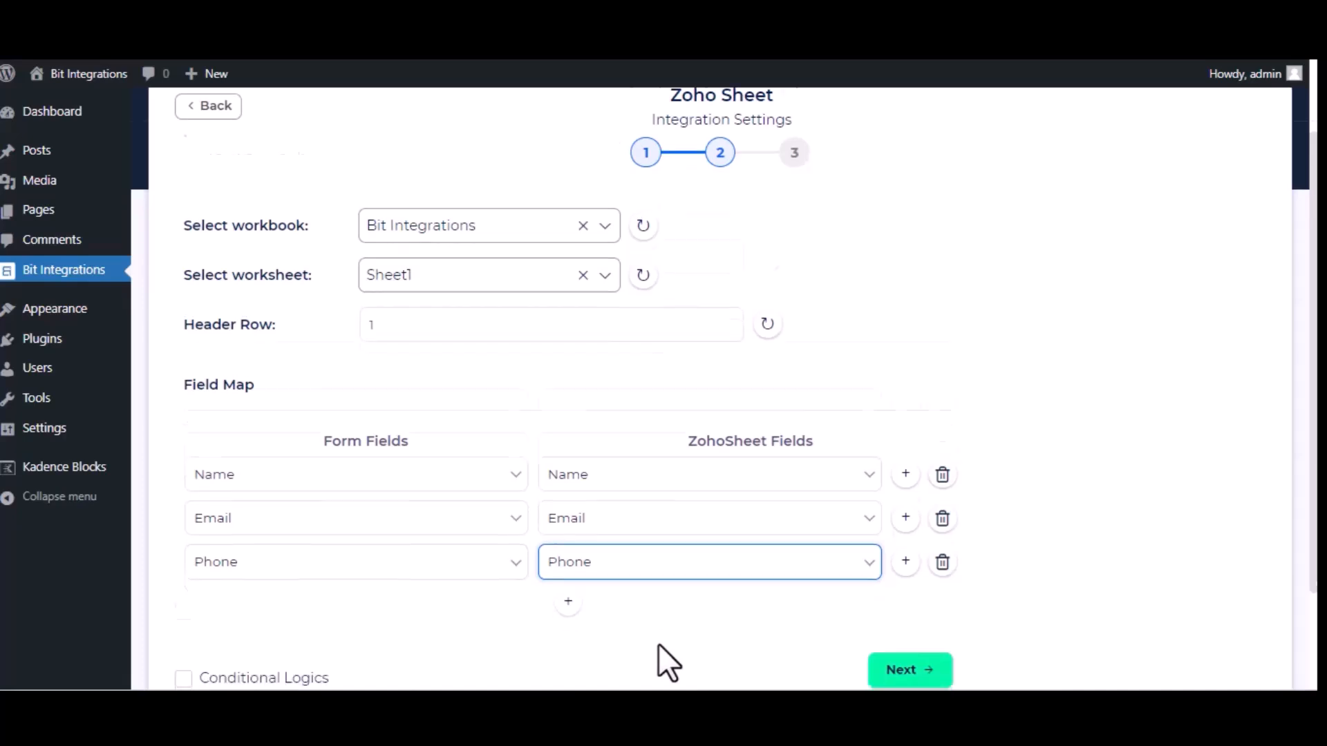
- Proceed to the third integration settings stage, then finish and save the Zoho Sheet integration
scroll(663, 663, "down", 2)
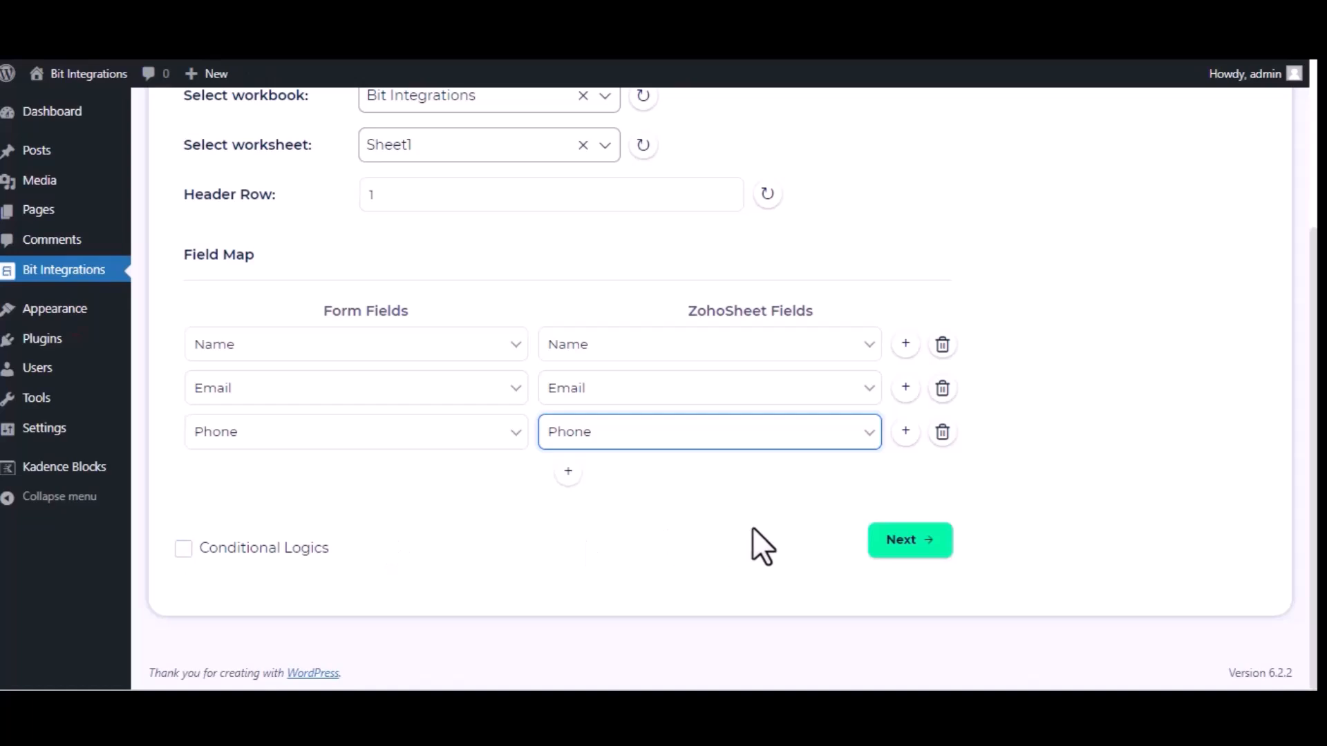
left_click(890, 543)
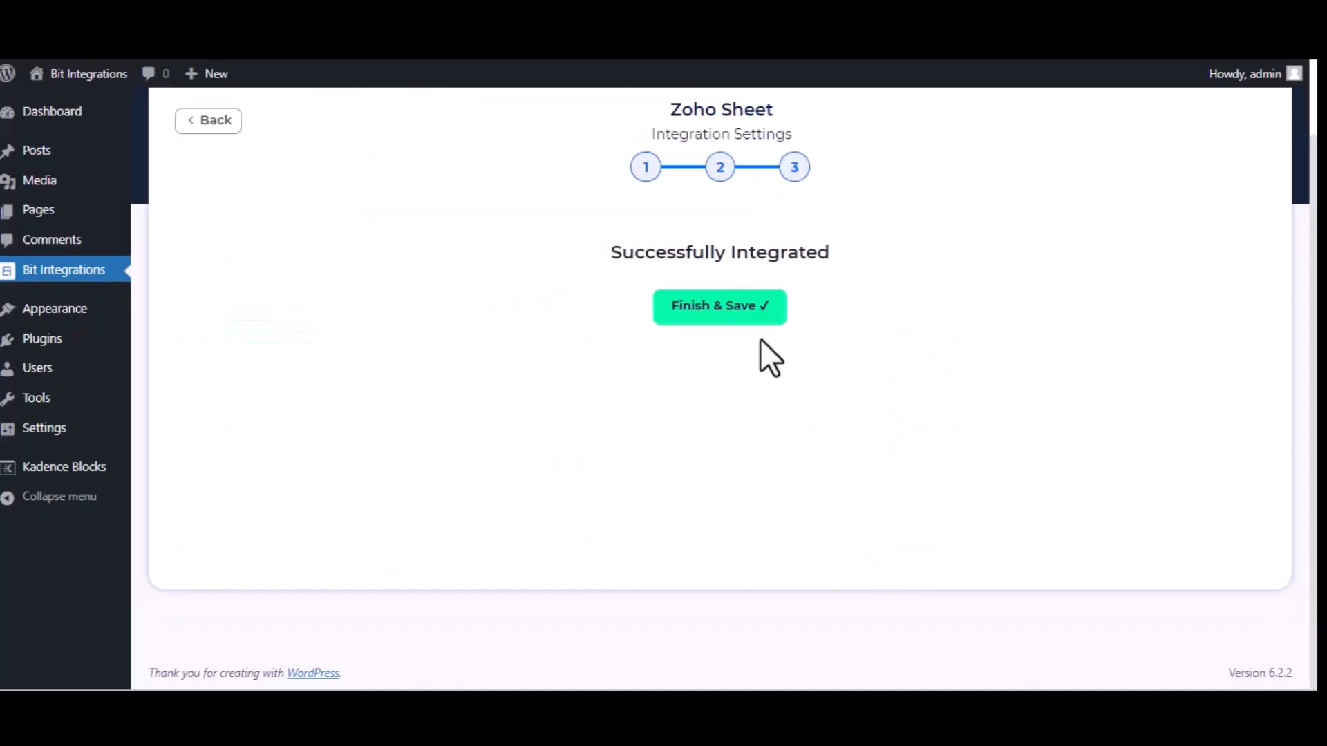
left_click(727, 316)
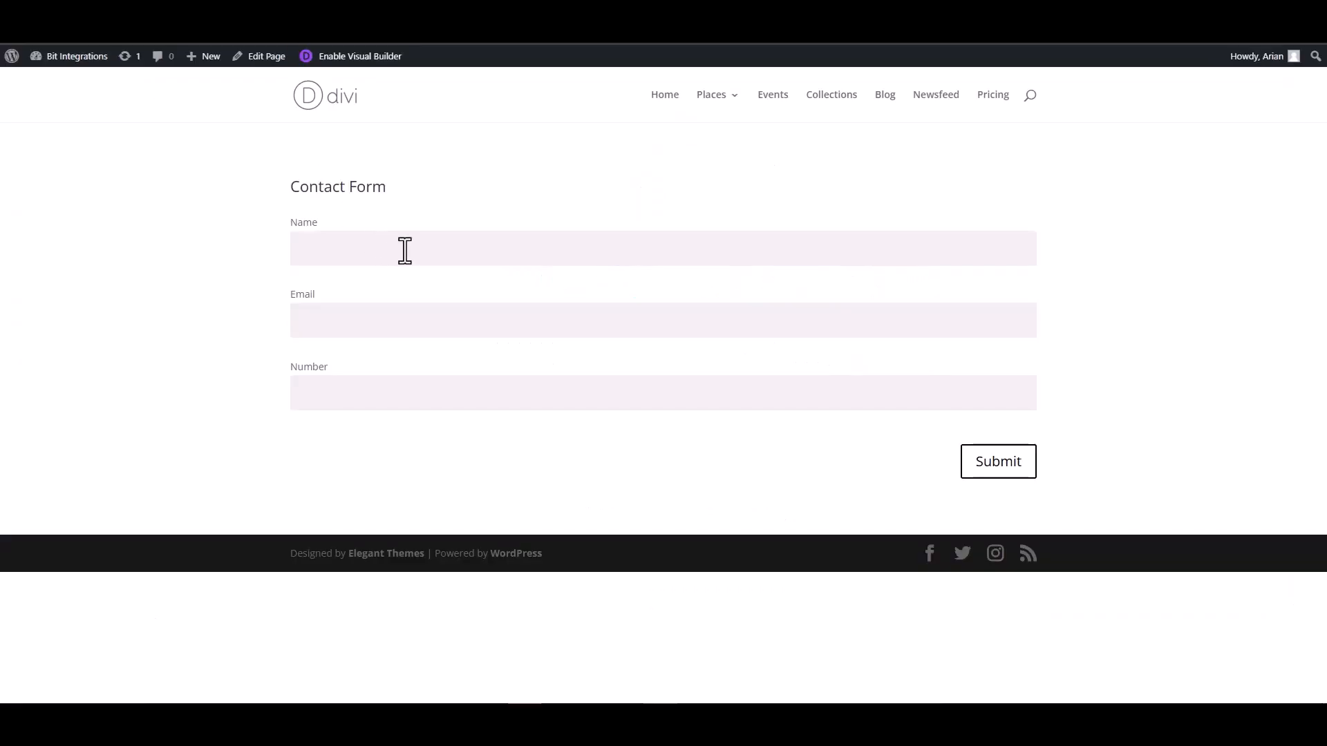
- Fill in the Divi contact form with the name Bit Integrations, the contact's email and a phone number, and submit it
left_click(404, 250)
type("Bit Integrations")
left_click(977, 313)
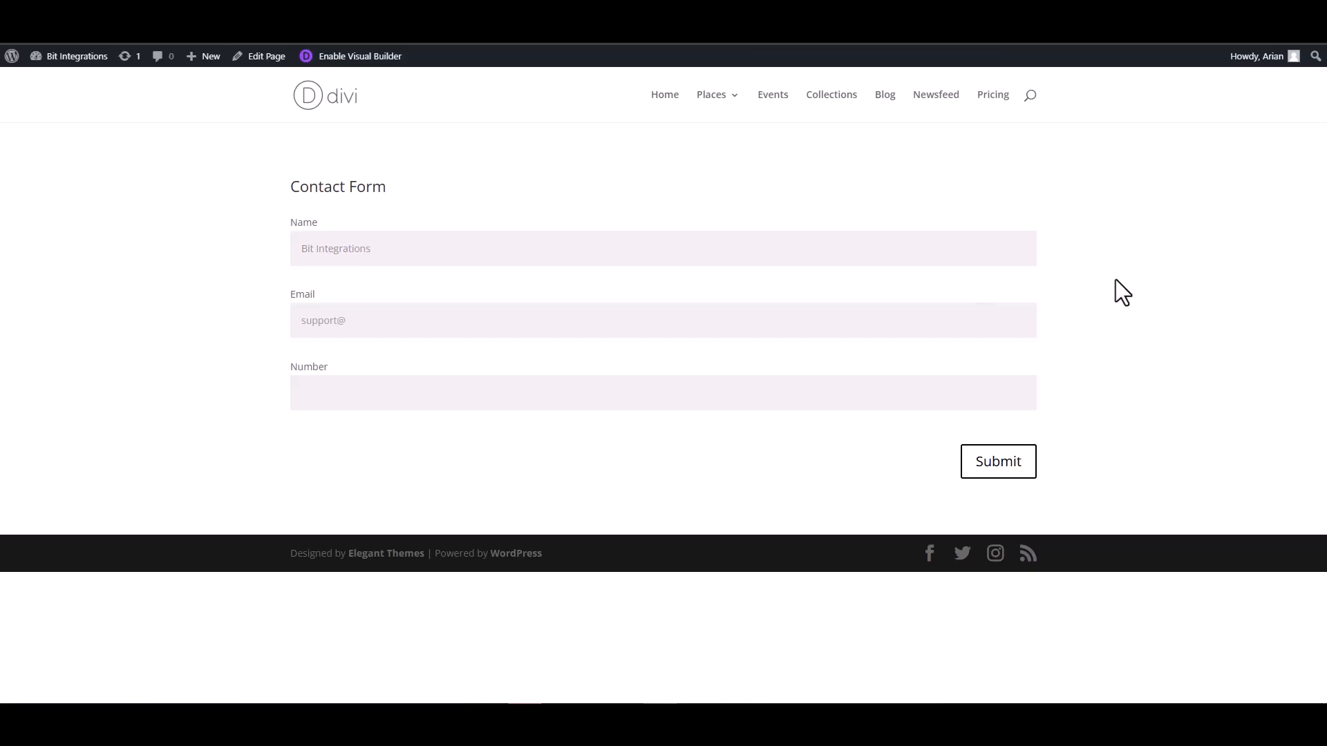
left_click(953, 394)
left_click(996, 464)
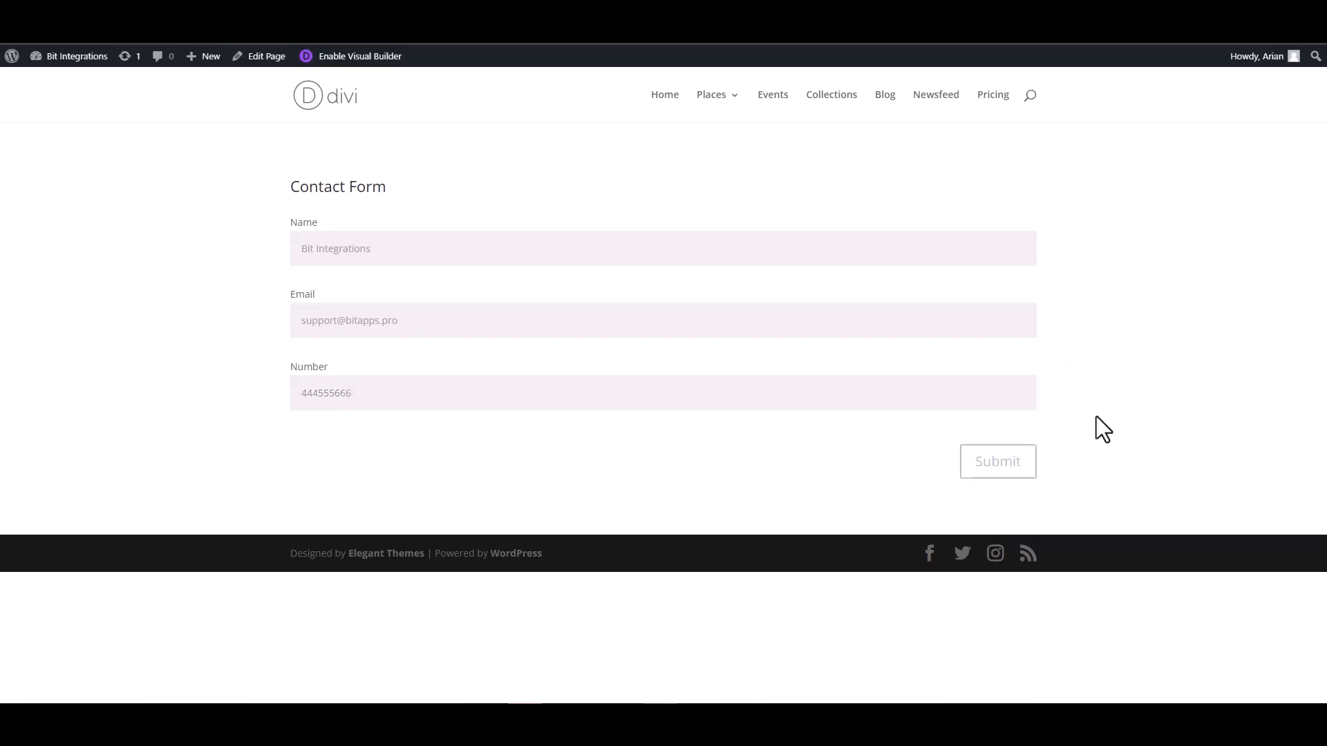